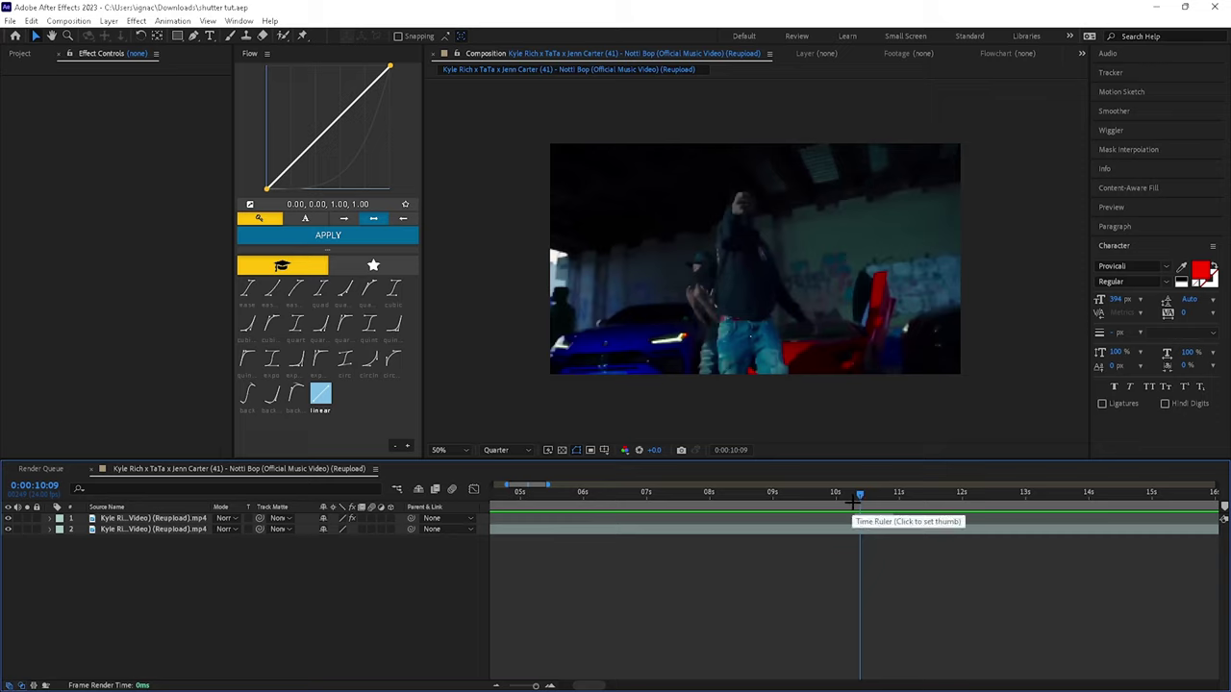
Step: Inspect the rotoscoped subject cutout by soloing the top layer around 0:00:10:07, and restore the full composition view
{"action": "left_click_drag", "start_coordinate": [856, 500], "coordinate": [854, 531]}
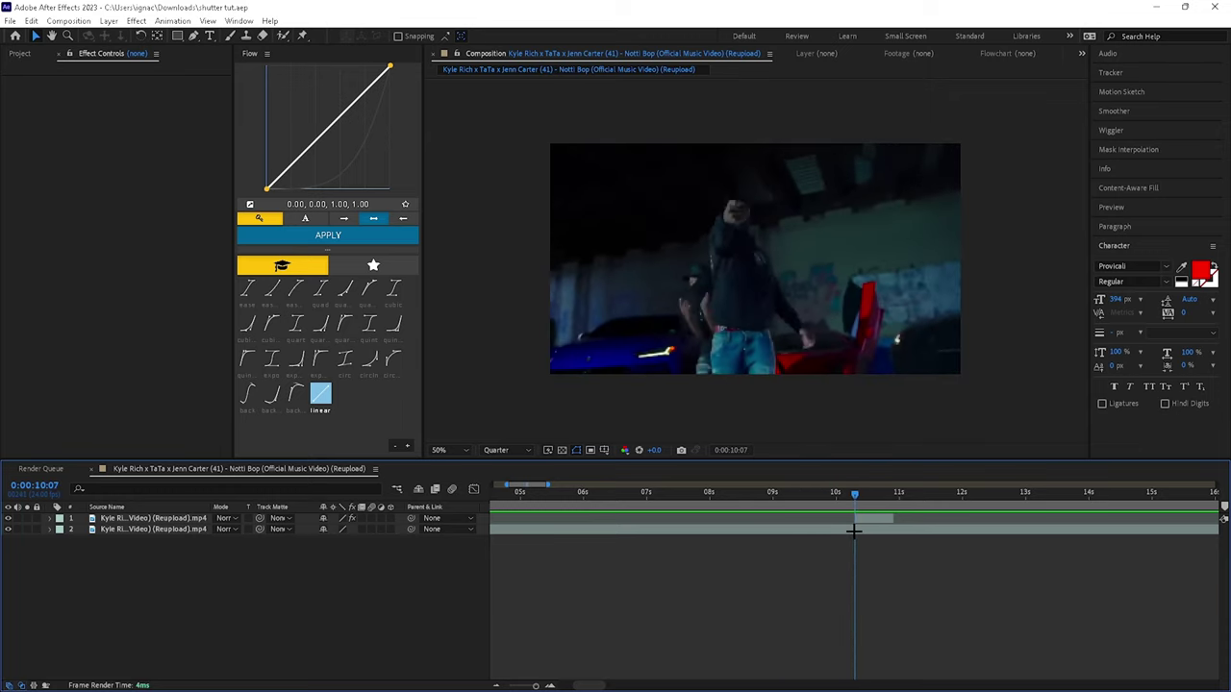
{"action": "left_click", "coordinate": [865, 518]}
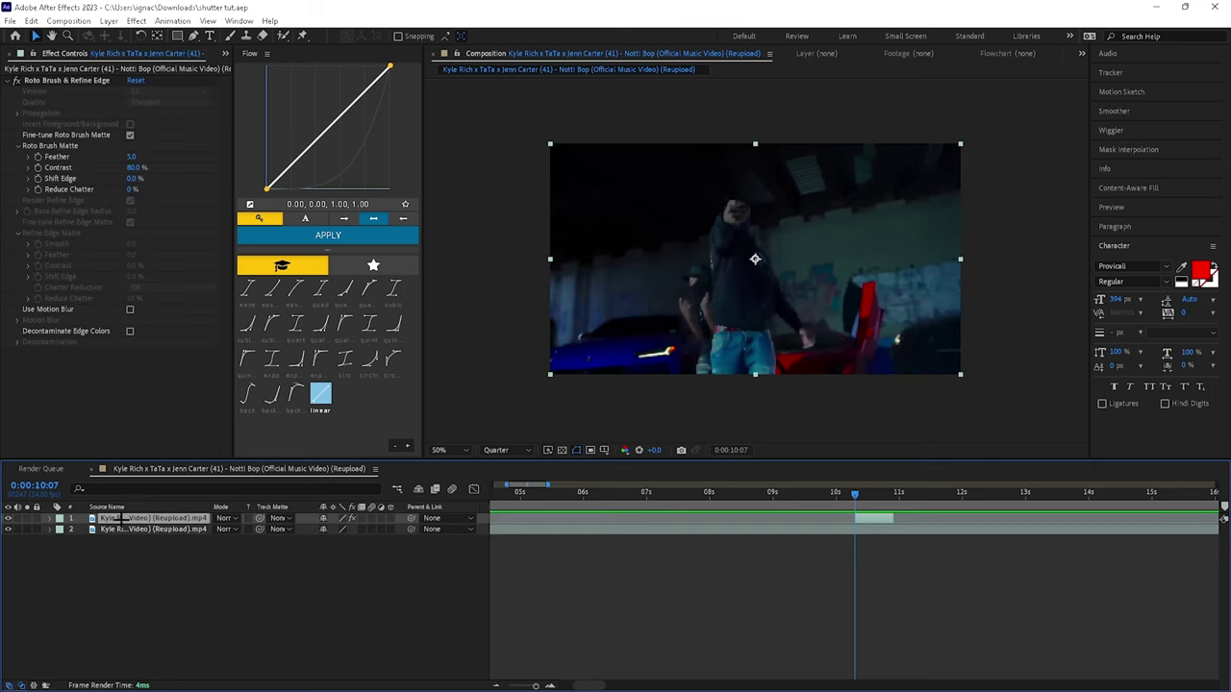
{"action": "left_click", "coordinate": [27, 518]}
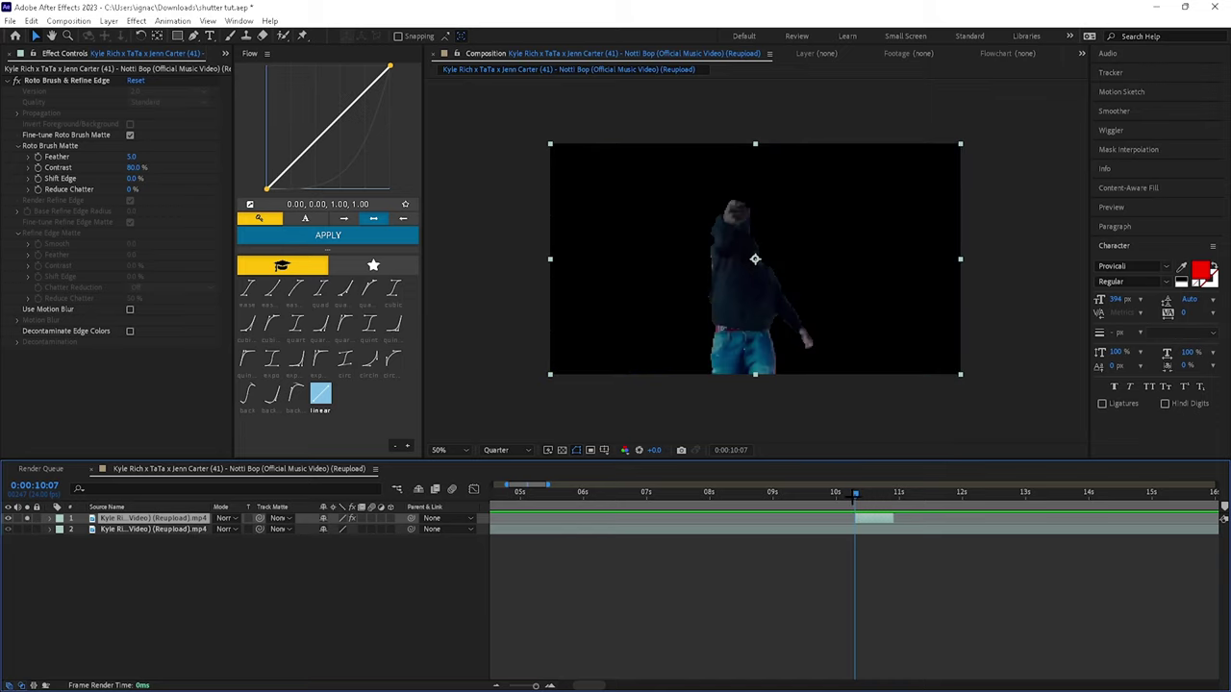
{"action": "mouse_move", "coordinate": [854, 494]}
{"action": "left_mouse_down"}
{"action": "mouse_move", "coordinate": [892, 492]}
{"action": "mouse_move", "coordinate": [857, 493]}
{"action": "left_mouse_up"}
{"action": "left_click", "coordinate": [27, 517]}
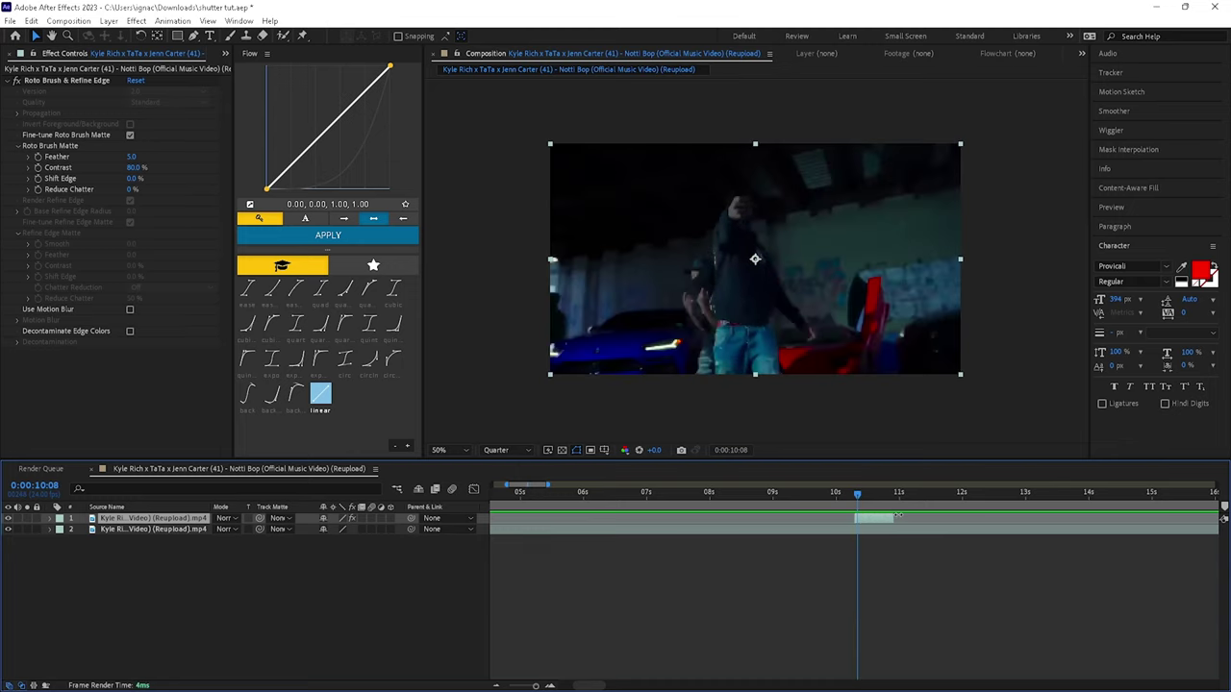
Step: Duplicate the rotoscoped subject layer four times, making five stacked cutout layers above the background clip
{"action": "key", "text": "ctrl+d"}
{"action": "key", "text": "ctrl+d"}
{"action": "key", "text": "ctrl+d"}
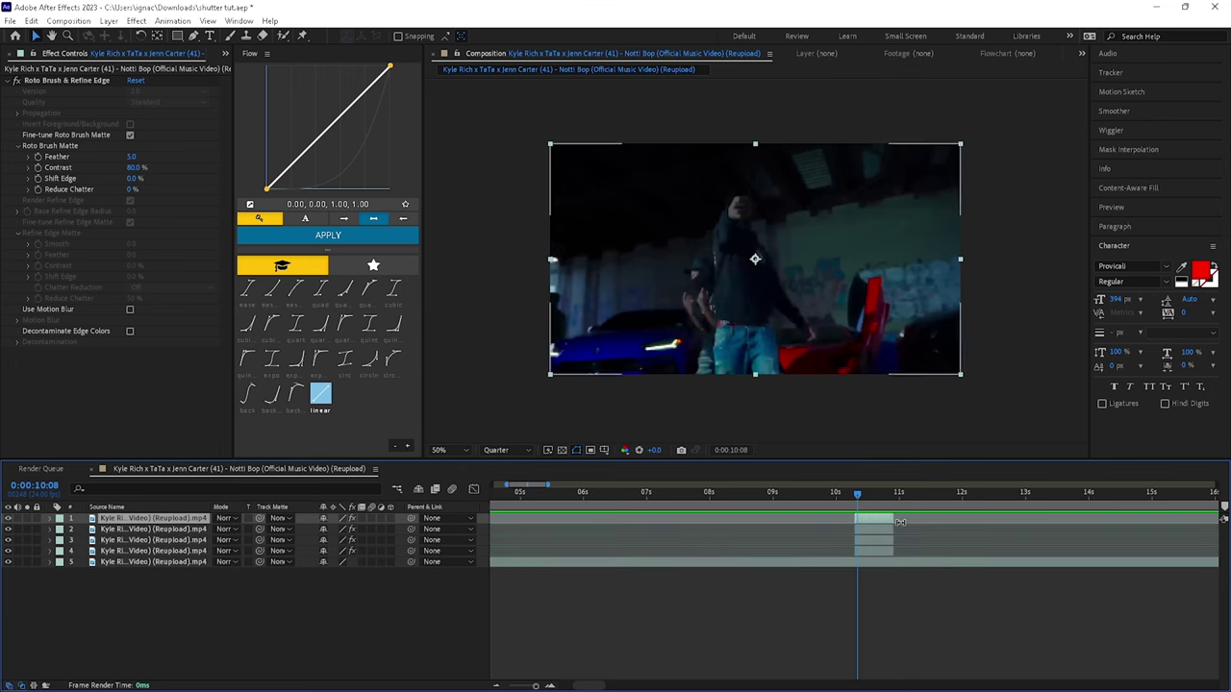
{"action": "key", "text": "ctrl+d"}
{"action": "left_click", "coordinate": [883, 532]}
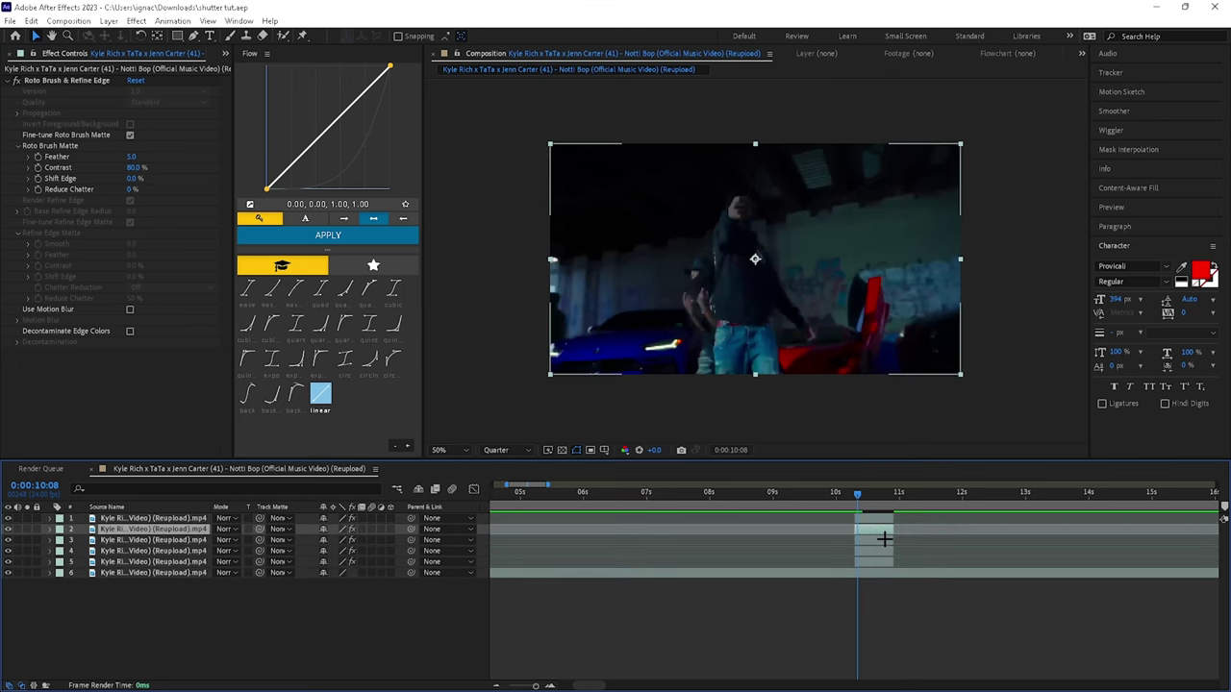
{"action": "left_click", "coordinate": [885, 540], "text": "shift"}
{"action": "left_click", "coordinate": [882, 550], "text": "shift"}
{"action": "left_click", "coordinate": [879, 561], "text": "shift"}
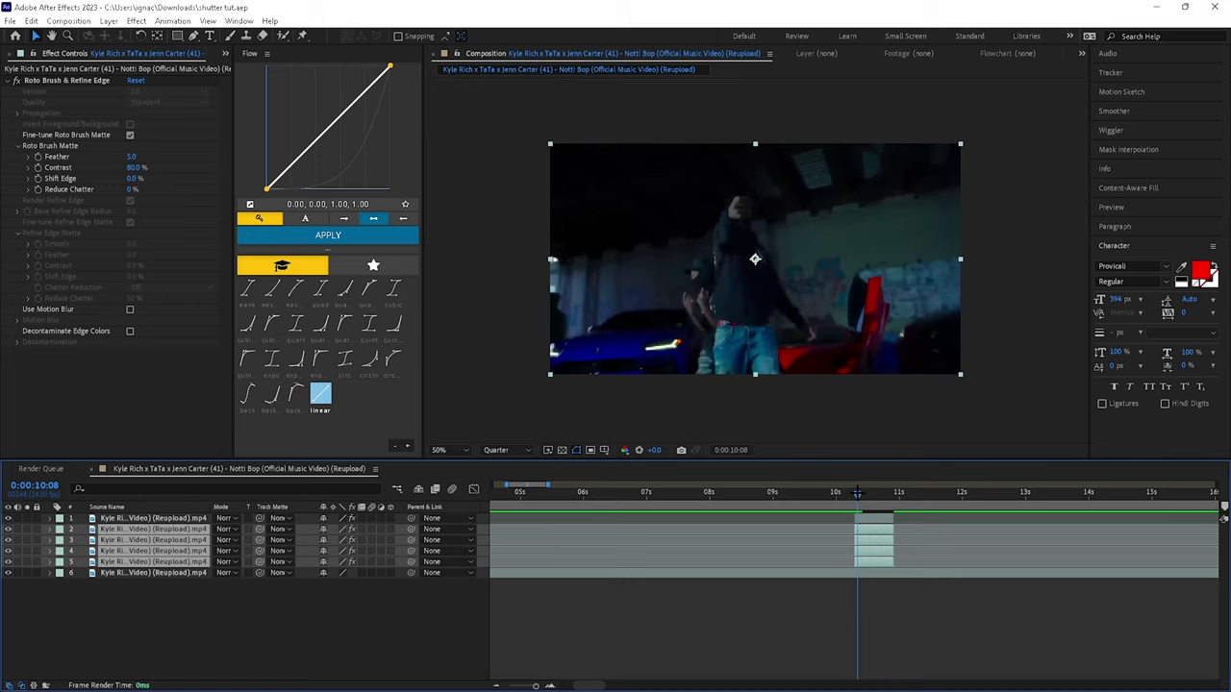
Step: Make layer 3 start two frames after the cutout's start, at 0:00:10:09, by splitting it there and deleting the leading piece
{"action": "left_click_drag", "start_coordinate": [856, 492], "coordinate": [854, 492]}
{"action": "left_click", "coordinate": [859, 581]}
{"action": "left_click", "coordinate": [873, 529]}
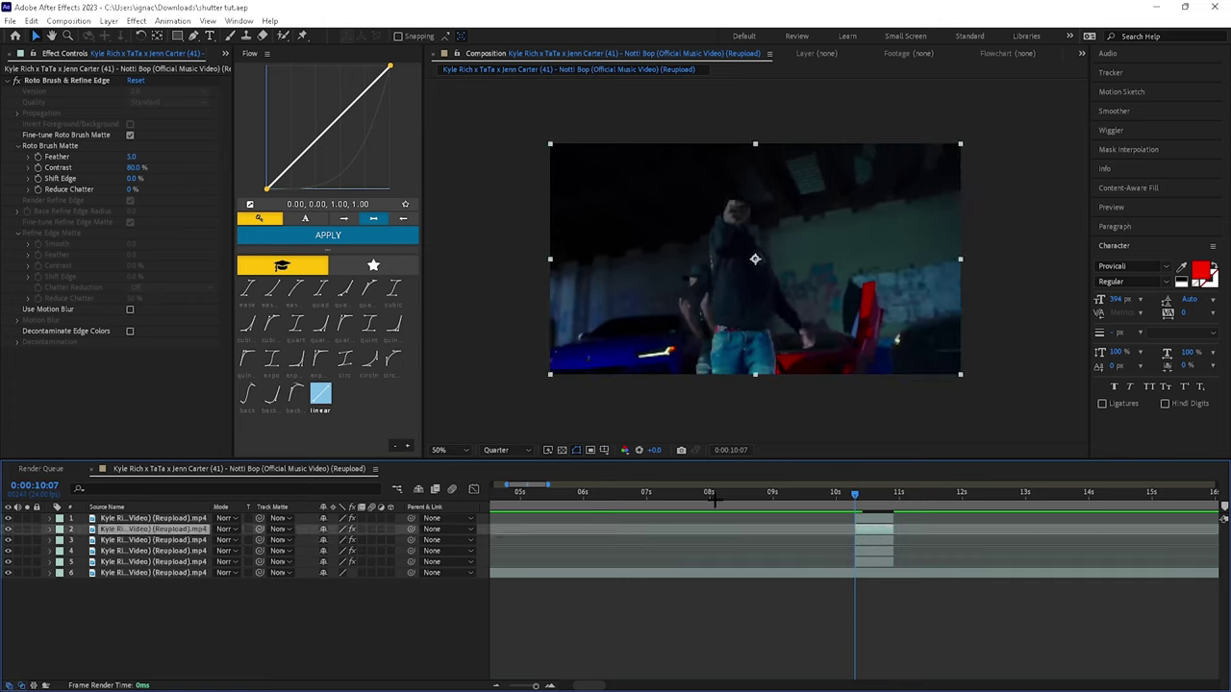
{"action": "left_click", "coordinate": [869, 520], "text": "shift"}
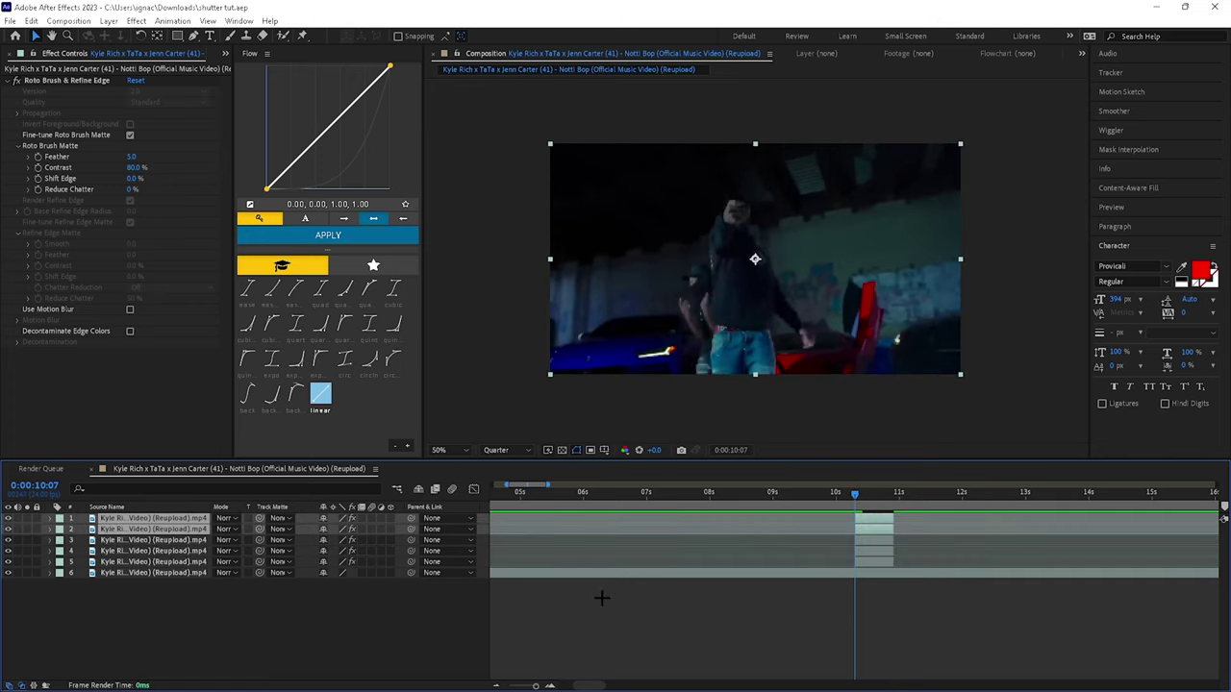
{"action": "left_click", "coordinate": [877, 587]}
{"action": "left_click", "coordinate": [871, 542]}
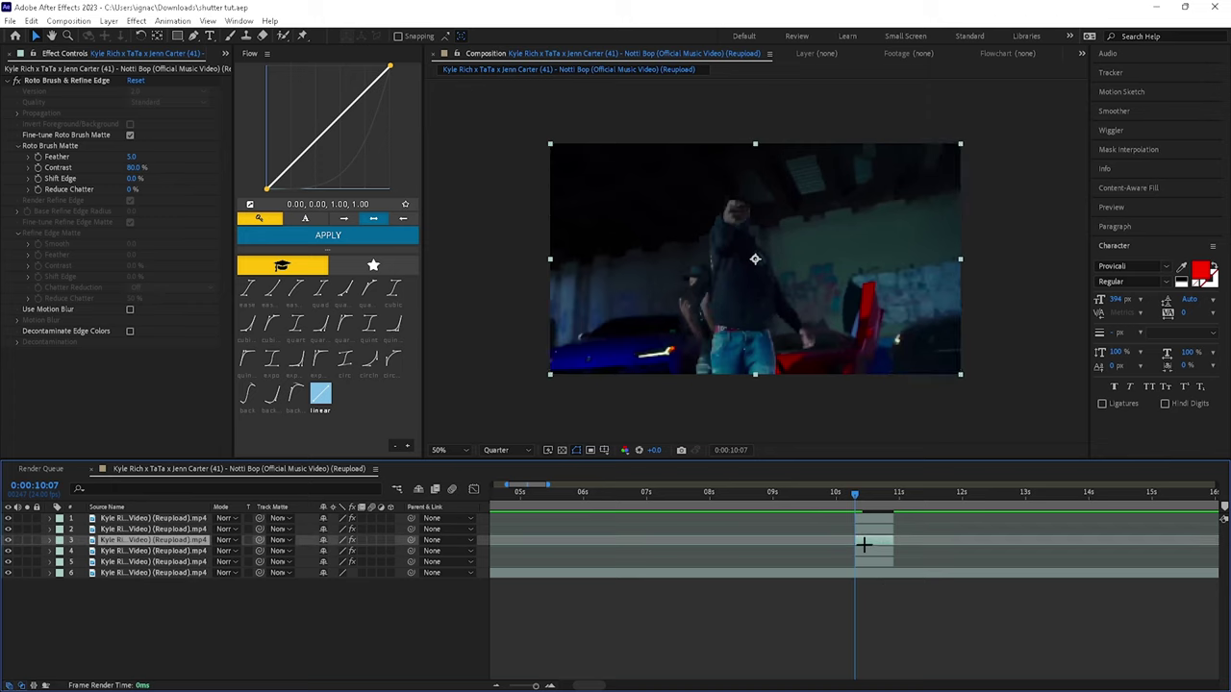
{"action": "key", "text": "Page_Down"}
{"action": "key", "text": "Page_Down"}
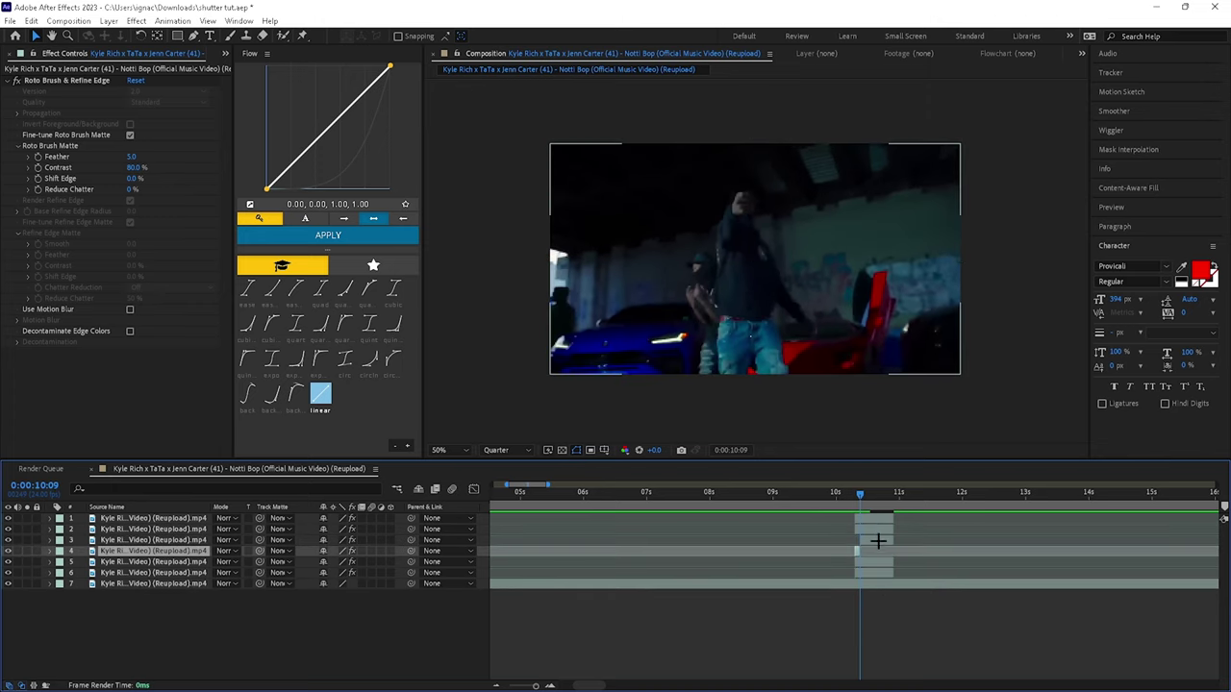
Step: Split layer 4 two frames further on, at 0:00:10:11, and delete its leading piece
{"action": "left_click", "coordinate": [867, 550]}
{"action": "key", "text": "Page_Down"}
{"action": "key", "text": "Page_Down"}
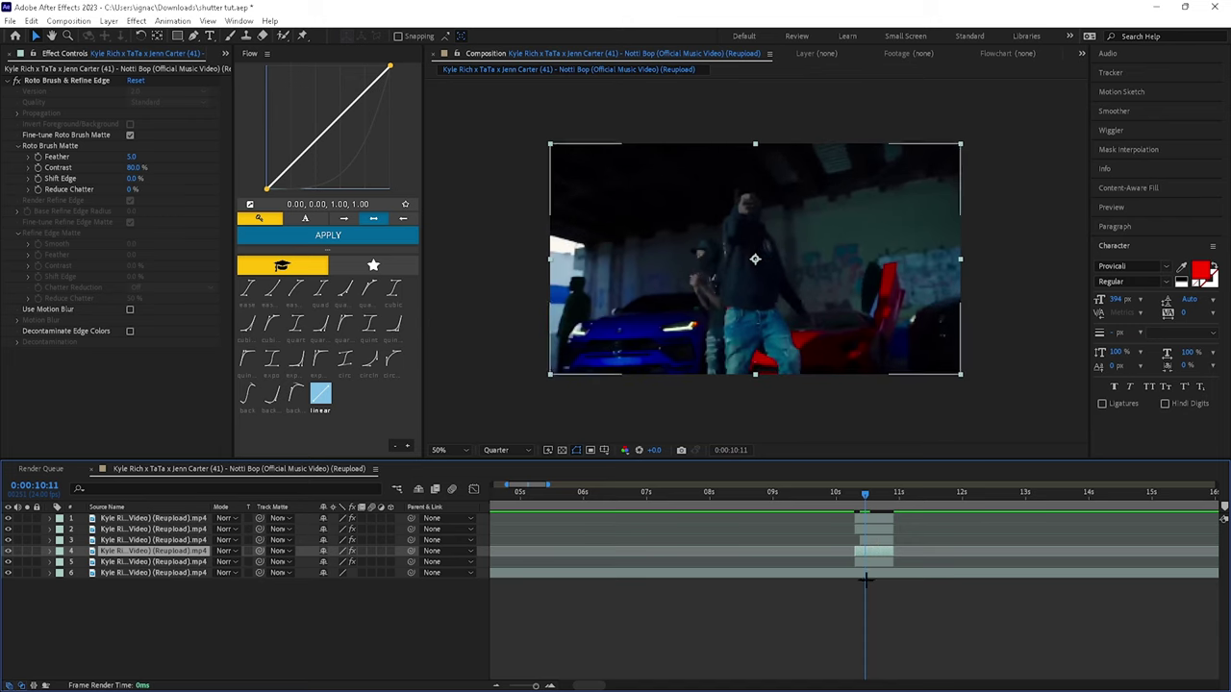
{"action": "key", "text": "ctrl+shift+d"}
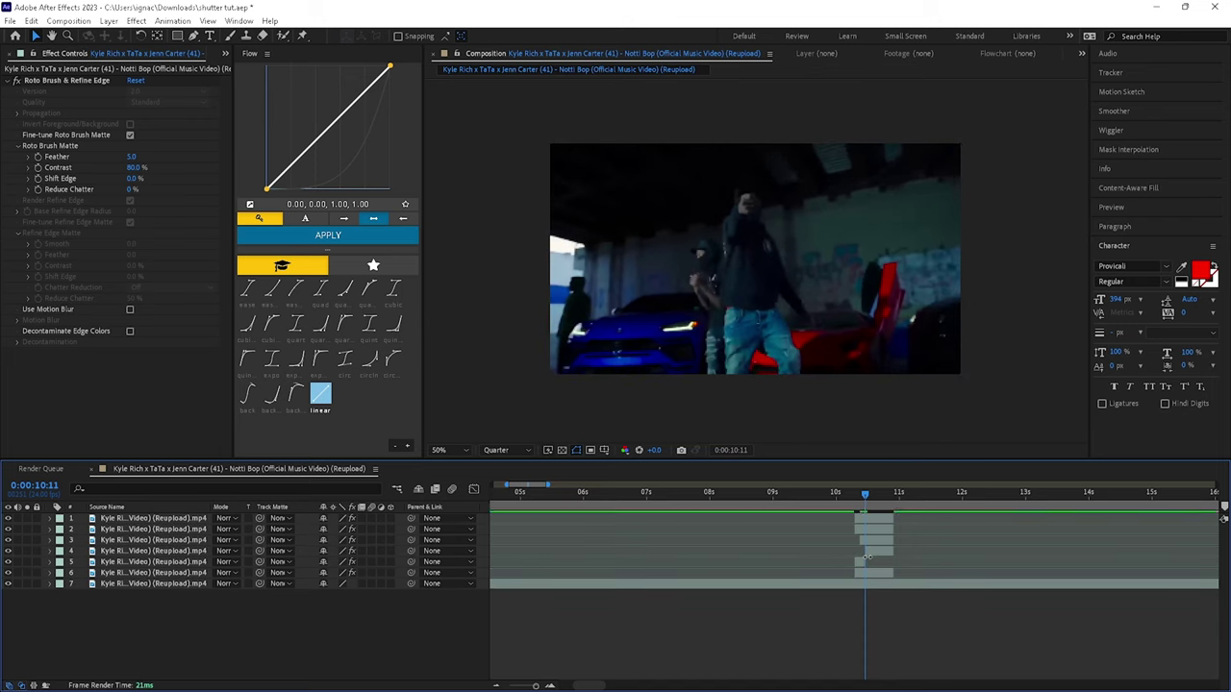
{"action": "left_click", "coordinate": [861, 572]}
{"action": "left_click", "coordinate": [860, 563]}
{"action": "key", "text": "Delete"}
Step: Split layer 5 at 0:00:10:13, delete its leading piece, and save the project
{"action": "left_click", "coordinate": [889, 564]}
{"action": "key", "text": "Page_Down"}
{"action": "key", "text": "Page_Down"}
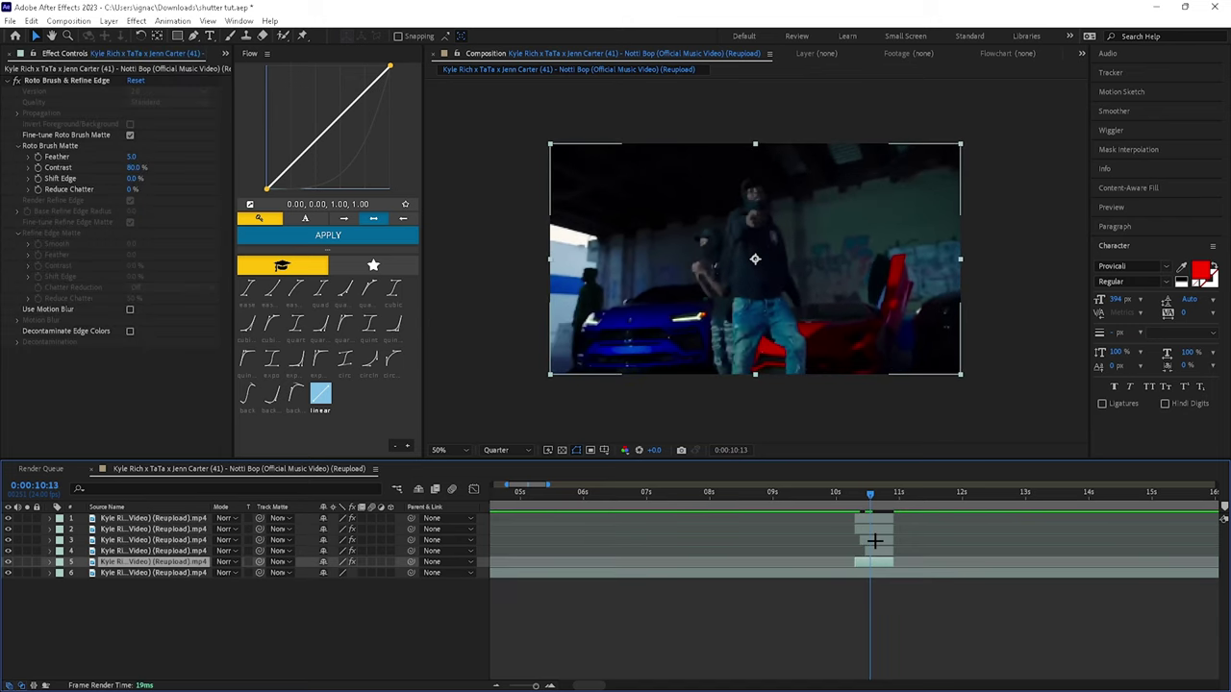
{"action": "key", "text": "ctrl+shift+d"}
{"action": "left_click", "coordinate": [857, 572]}
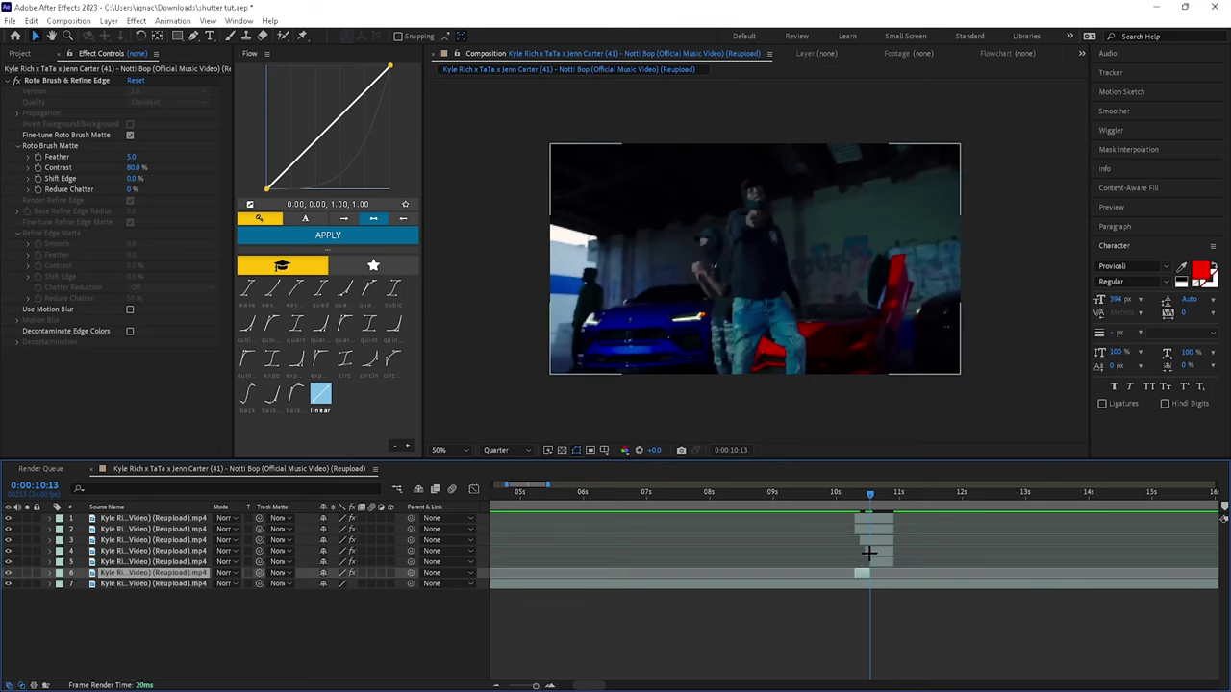
{"action": "key", "text": "Delete"}
{"action": "key", "text": "ctrl+s"}
Step: At 0:00:10:15, shift layer 2's cutout to the left of the original subject by setting its Position X to 424
{"action": "mouse_move", "coordinate": [865, 496]}
{"action": "left_mouse_down"}
{"action": "mouse_move", "coordinate": [853, 498]}
{"action": "mouse_move", "coordinate": [872, 499]}
{"action": "left_mouse_up"}
{"action": "left_click", "coordinate": [879, 530]}
{"action": "key", "text": "Page_Down"}
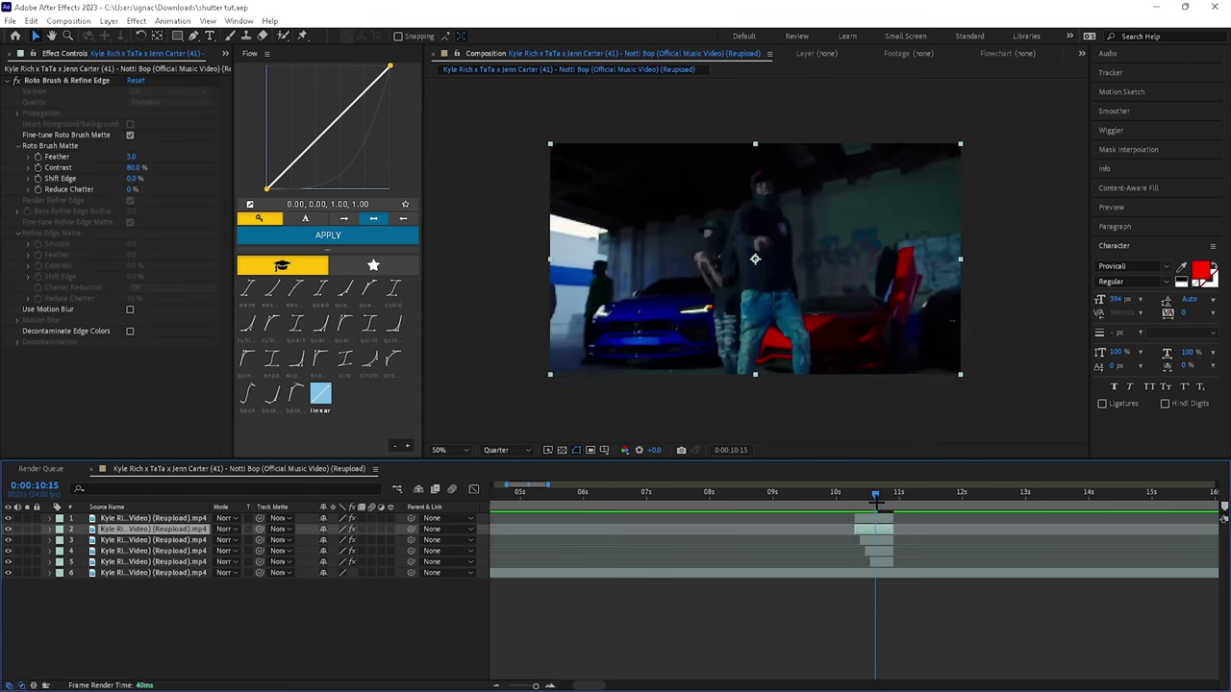
{"action": "key", "text": "p"}
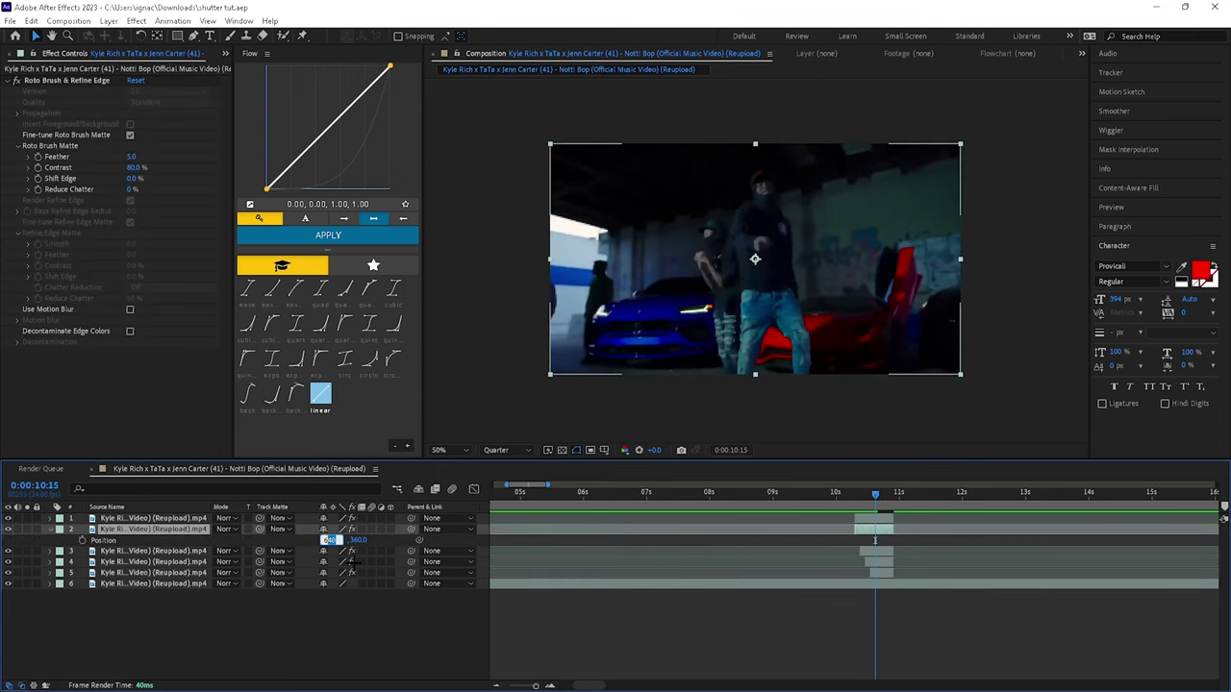
{"action": "left_click", "coordinate": [339, 596]}
{"action": "left_click_drag", "start_coordinate": [328, 543], "coordinate": [120, 543]}
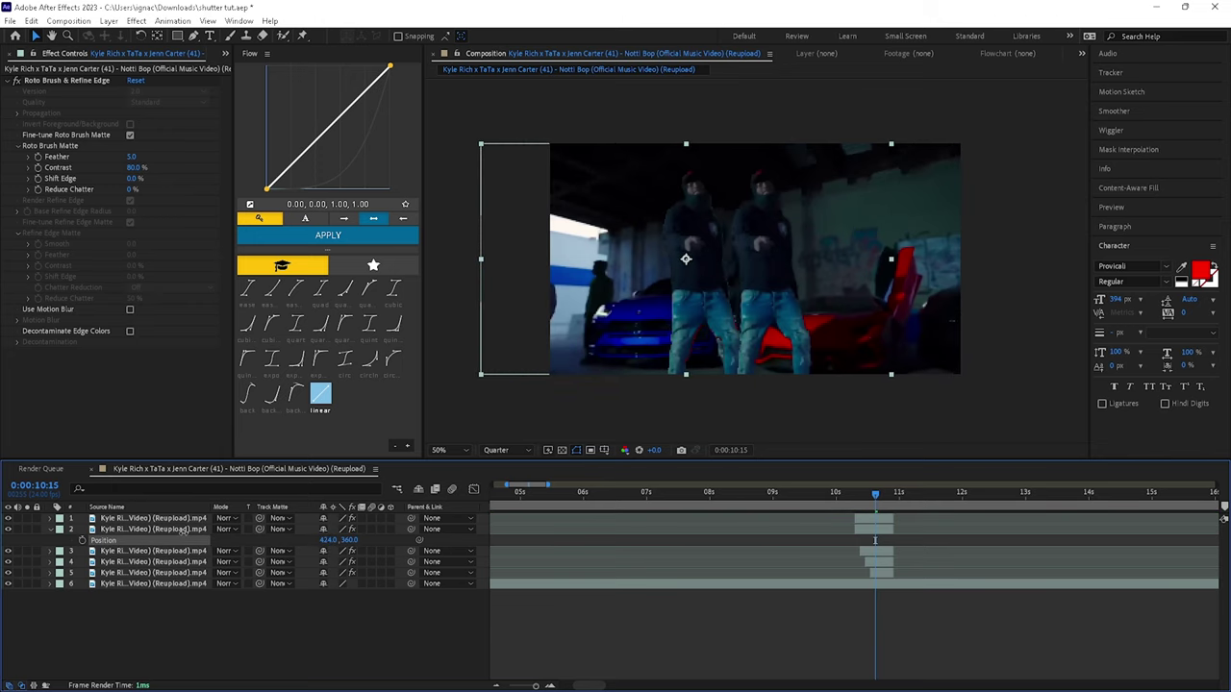
Step: Set the Position X of layer 3 to 193 and of layer 4 to 857, placing the copies on either side
{"action": "left_click", "coordinate": [876, 551]}
{"action": "key", "text": "p"}
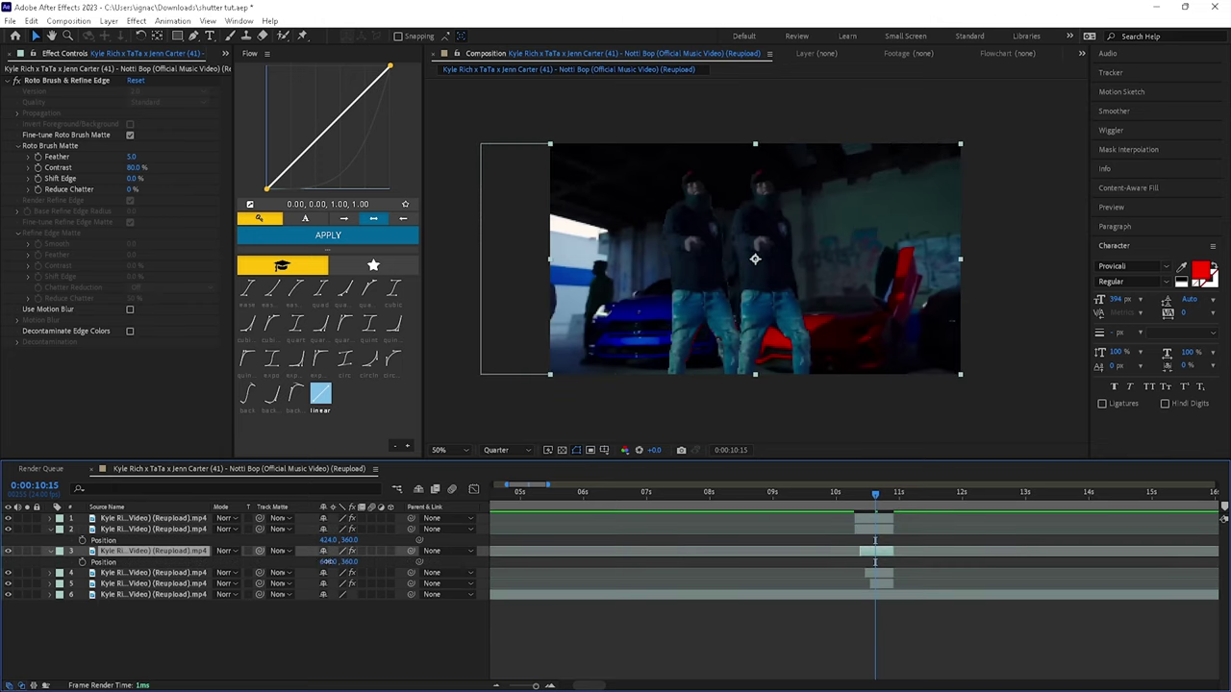
{"action": "left_click_drag", "start_coordinate": [327, 563], "coordinate": [41, 562]}
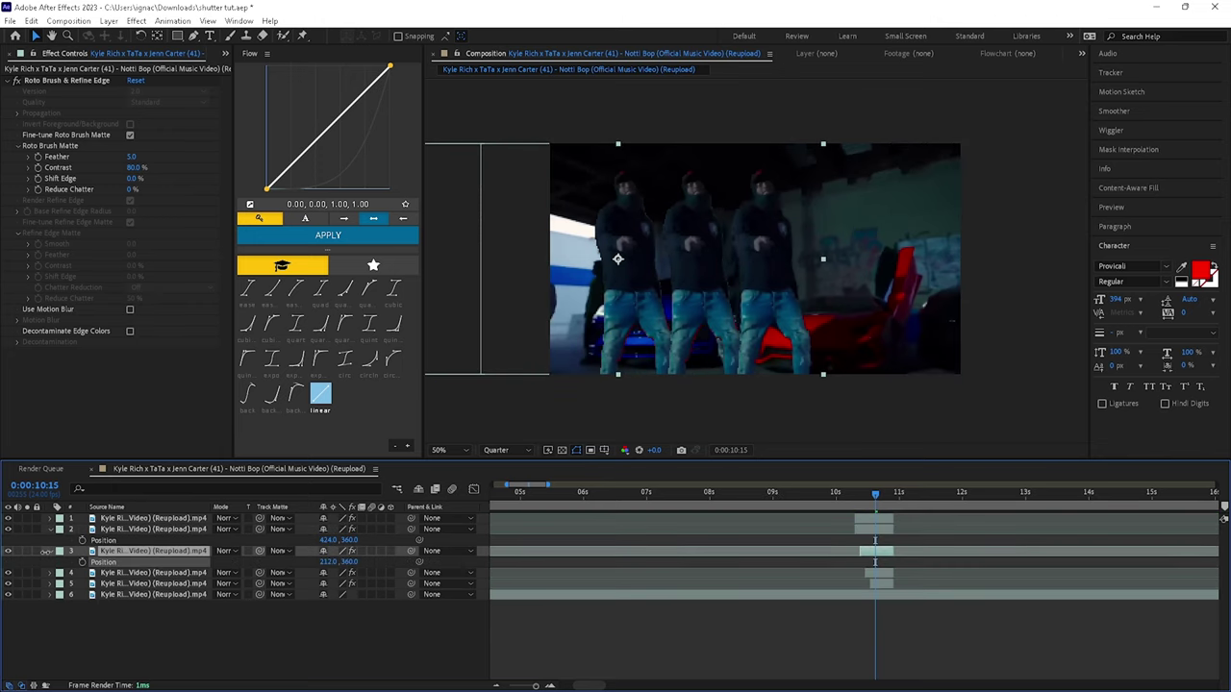
{"action": "left_click", "coordinate": [880, 573]}
{"action": "key", "text": "p"}
{"action": "left_click_drag", "start_coordinate": [324, 583], "coordinate": [532, 596]}
Step: Move layer 5's cutout to the far right of the frame with Position X at 1086, and save the project
{"action": "left_click", "coordinate": [885, 596]}
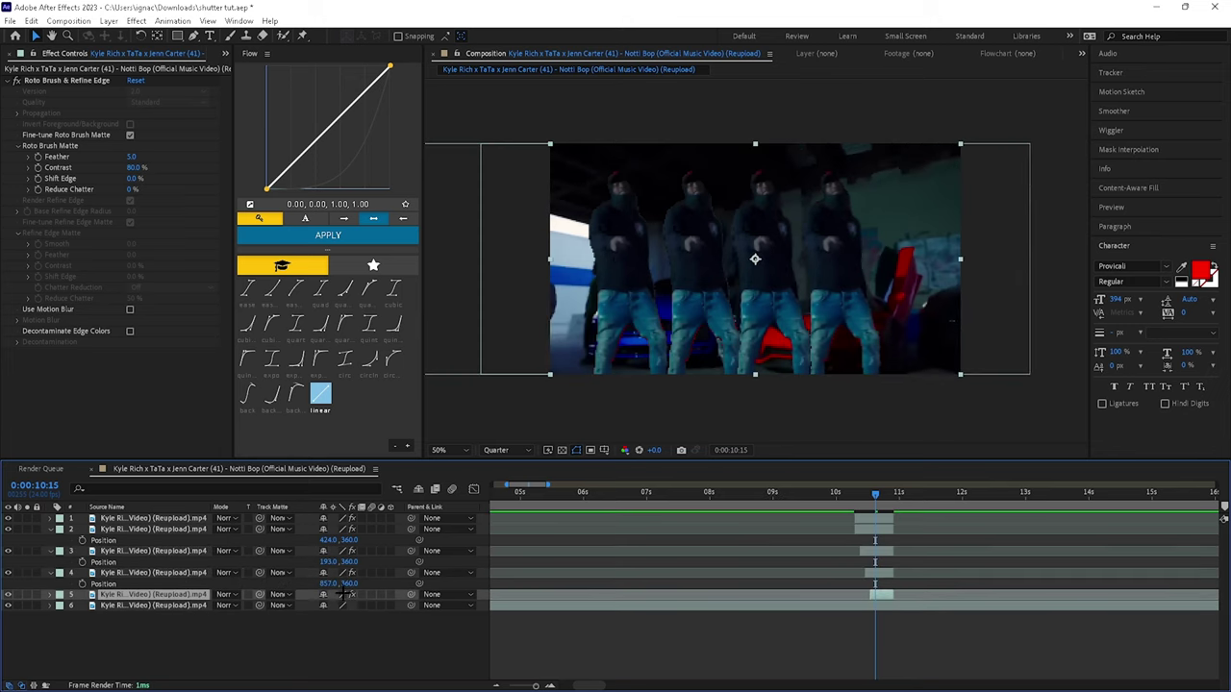
{"action": "key", "text": "p"}
{"action": "left_click_drag", "start_coordinate": [325, 605], "coordinate": [628, 623]}
{"action": "key", "text": "ctrl+s"}
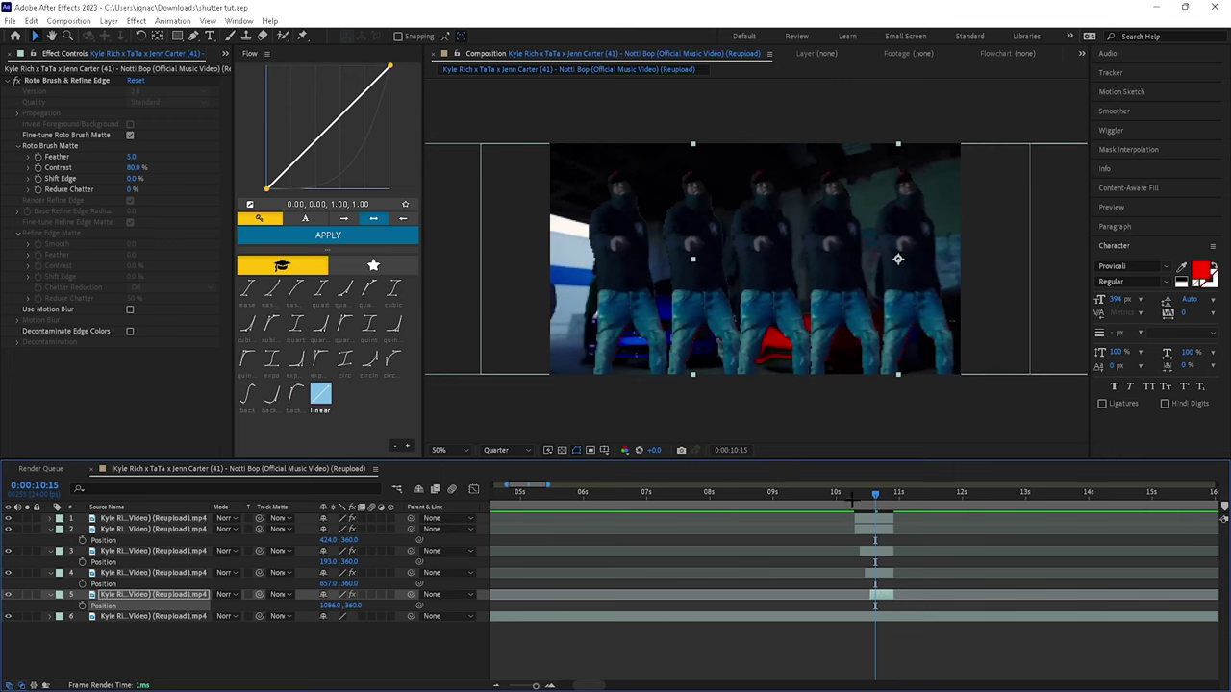
Step: Play back the staggered subject copies from about 0:00:10:01 to check their timing
{"action": "left_click", "coordinate": [838, 494]}
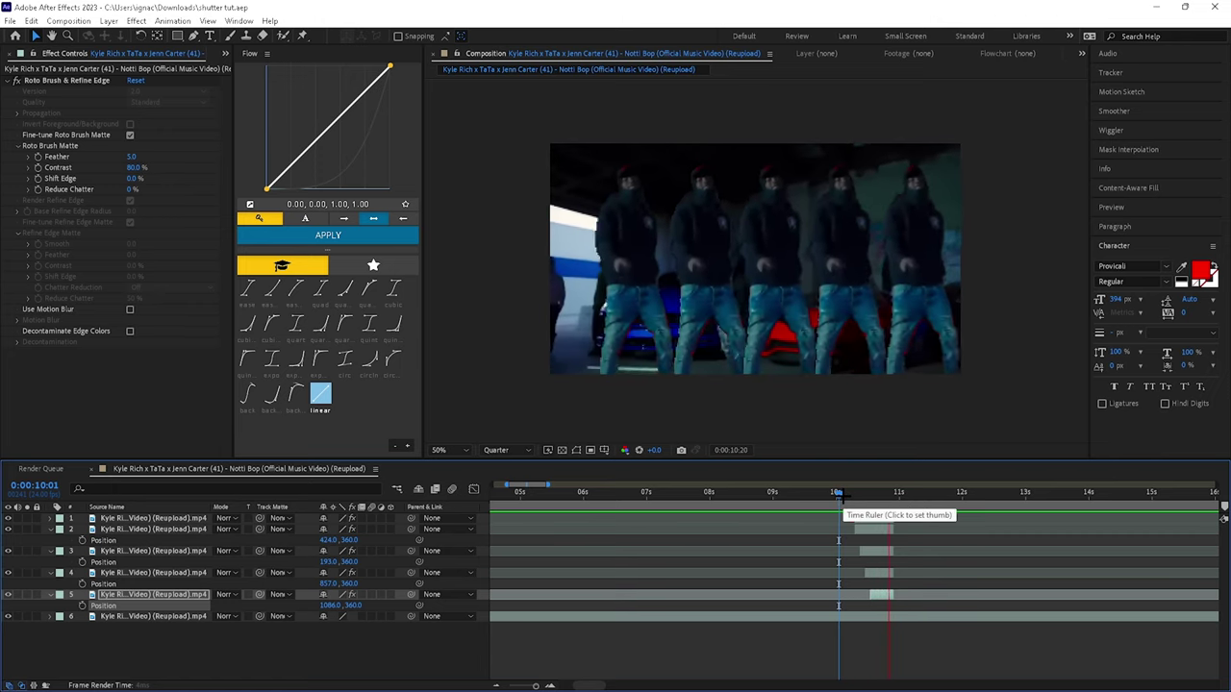
{"action": "left_click", "coordinate": [843, 495]}
{"action": "key", "text": "space"}
Step: Apply a Fill effect to layer 2 at 0:00:10:07 and set its color to white
{"action": "left_click_drag", "start_coordinate": [843, 495], "coordinate": [855, 496]}
{"action": "left_click", "coordinate": [870, 528]}
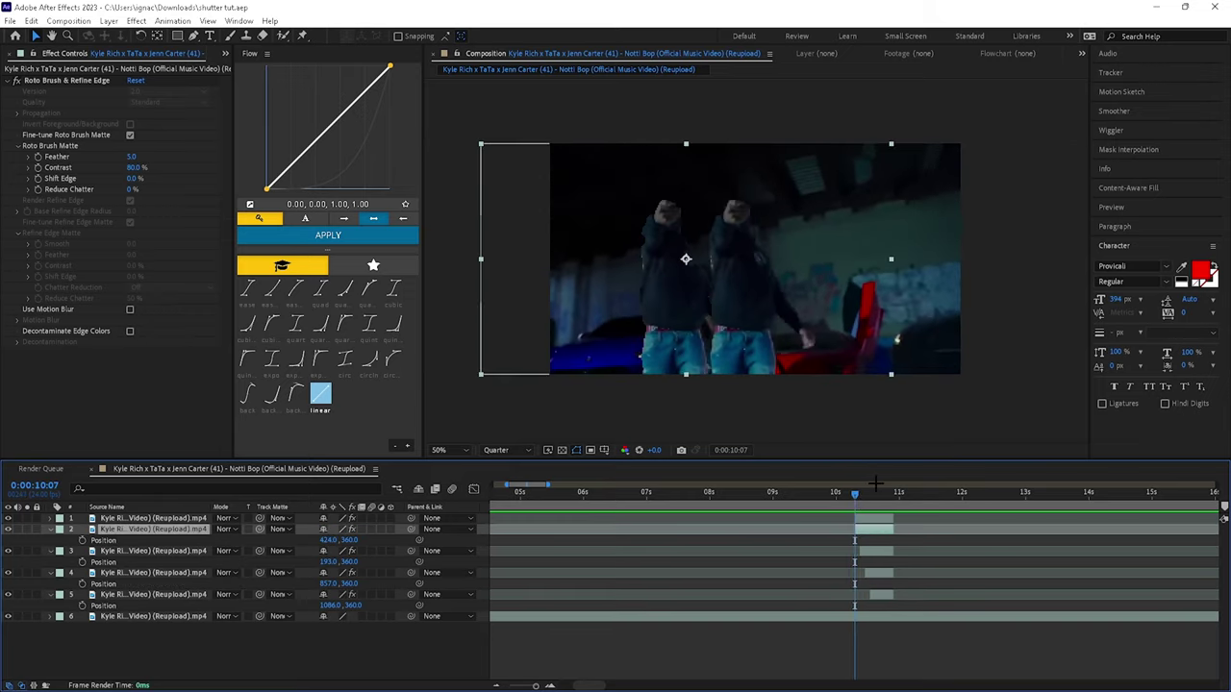
{"action": "key", "text": "ctrl+space"}
{"action": "type", "text": "dee"}
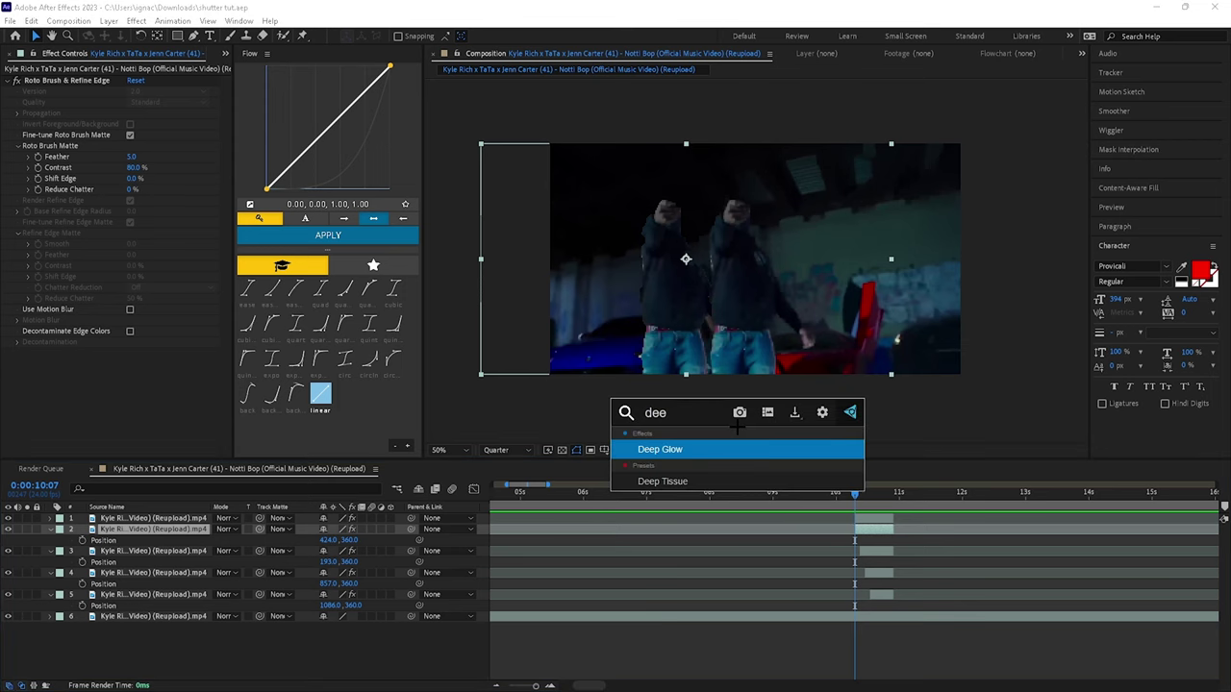
{"action": "type", "text": "fil"}
{"action": "key", "text": "Return"}
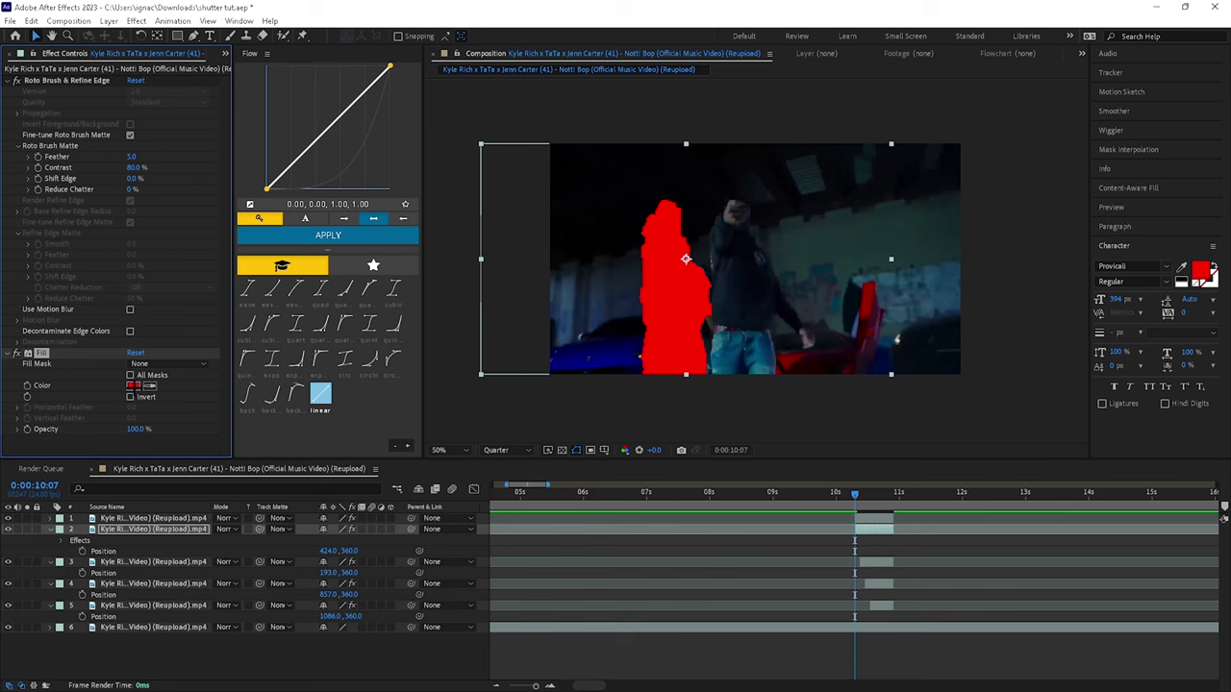
{"action": "left_click", "coordinate": [133, 385]}
{"action": "left_click_drag", "start_coordinate": [286, 439], "coordinate": [235, 362]}
{"action": "left_click", "coordinate": [547, 436]}
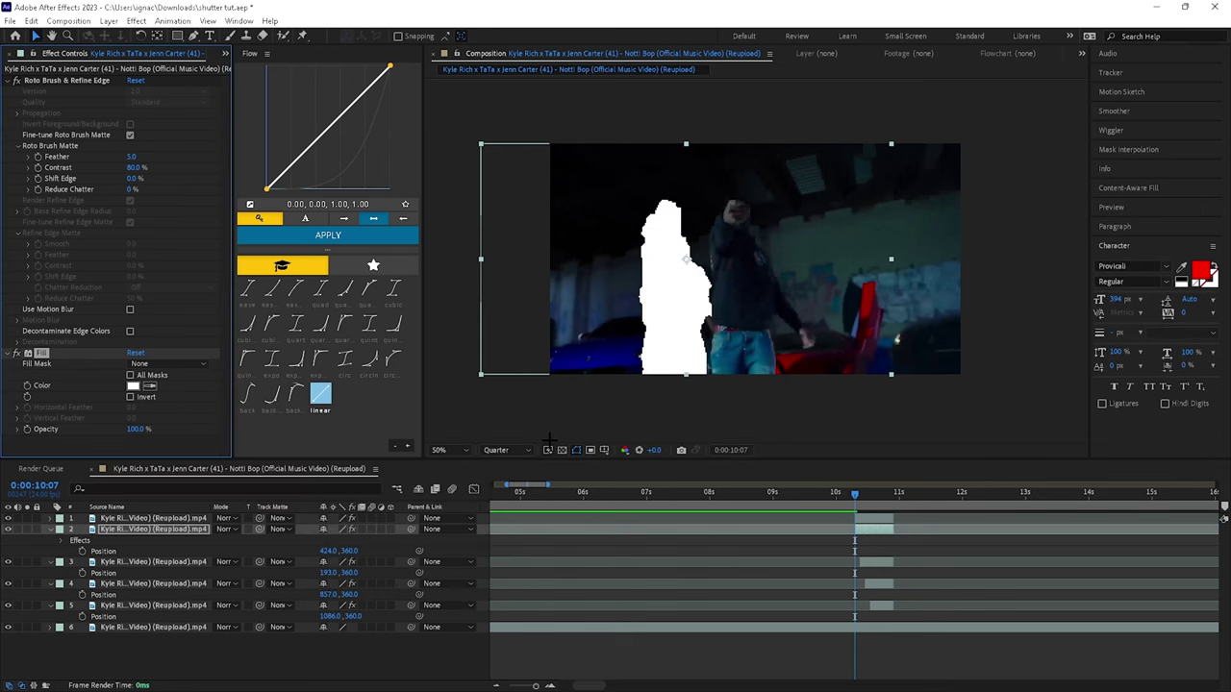
Step: Add a Glow effect to layer 2 with a threshold of 40.8% and a radius of 97
{"action": "key", "text": "ctrl+space"}
{"action": "type", "text": "glow"}
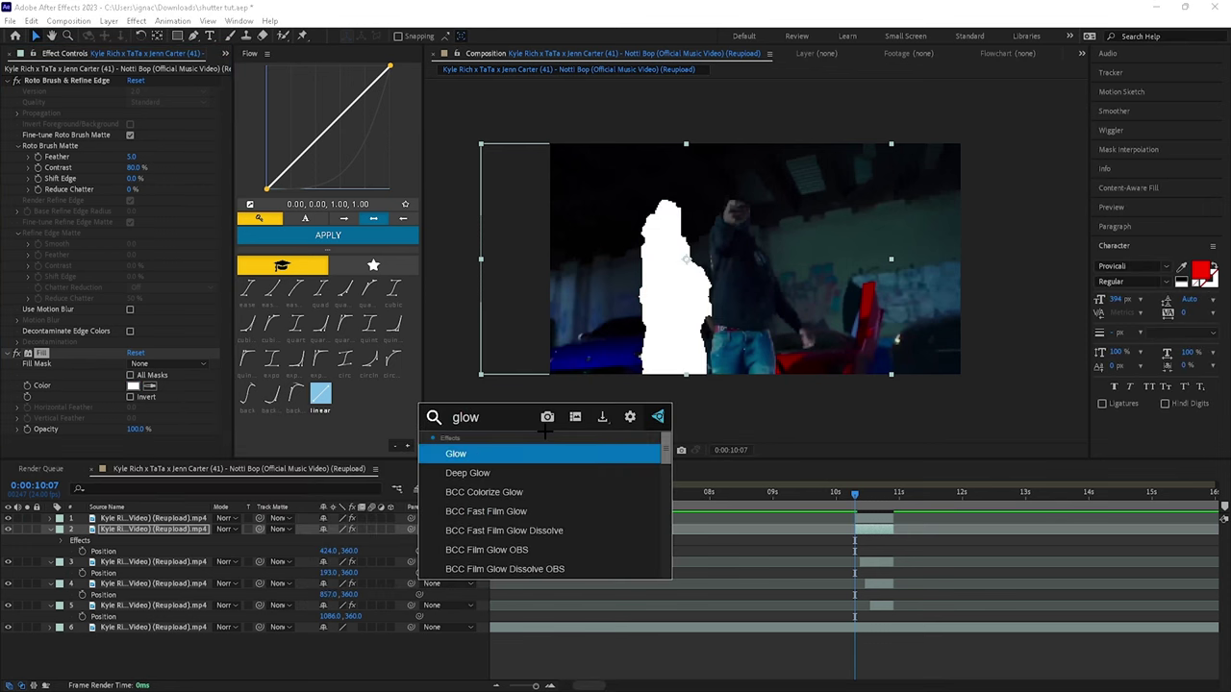
{"action": "key", "text": "Return"}
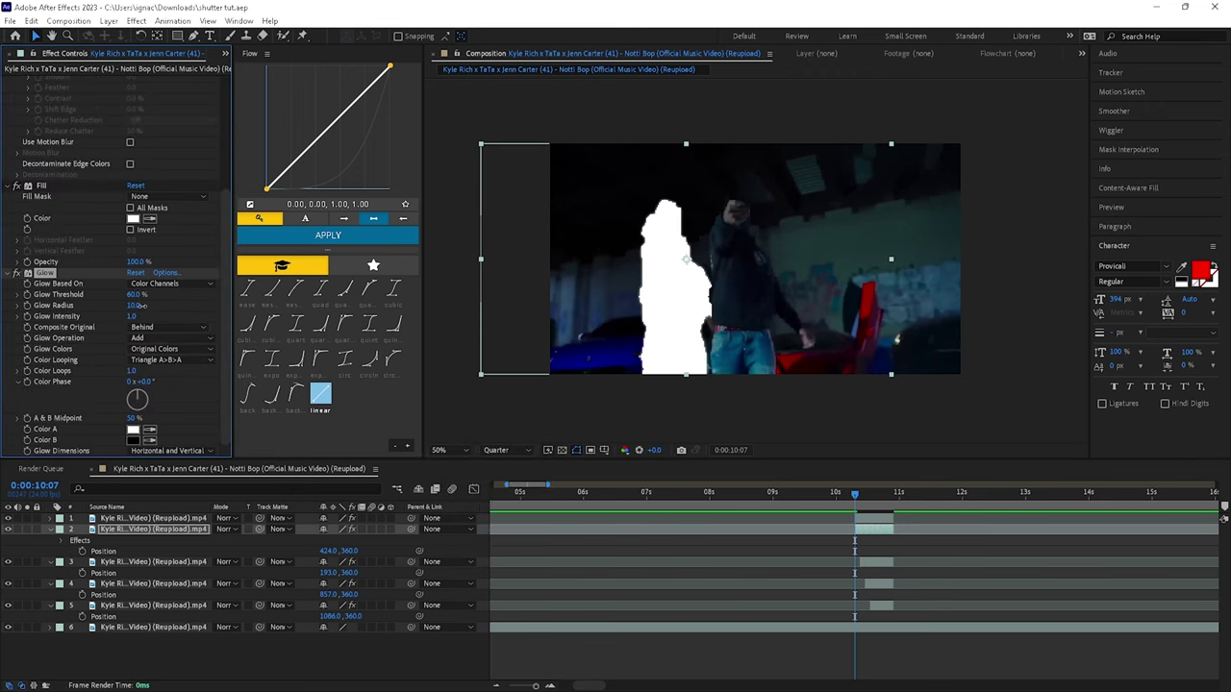
{"action": "left_click_drag", "start_coordinate": [140, 304], "coordinate": [370, 322]}
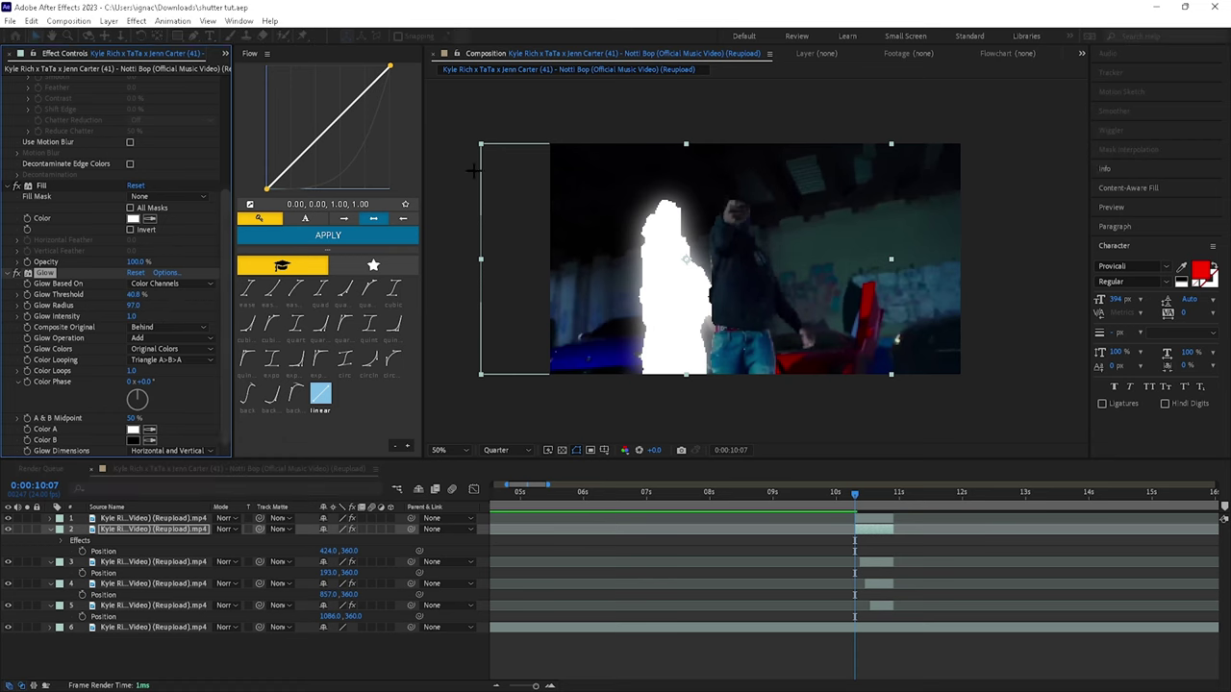
Step: Copy the Fill and Glow effects from layer 2 and paste them onto layers 3, 4 and 5
{"action": "left_click", "coordinate": [42, 185], "text": "ctrl"}
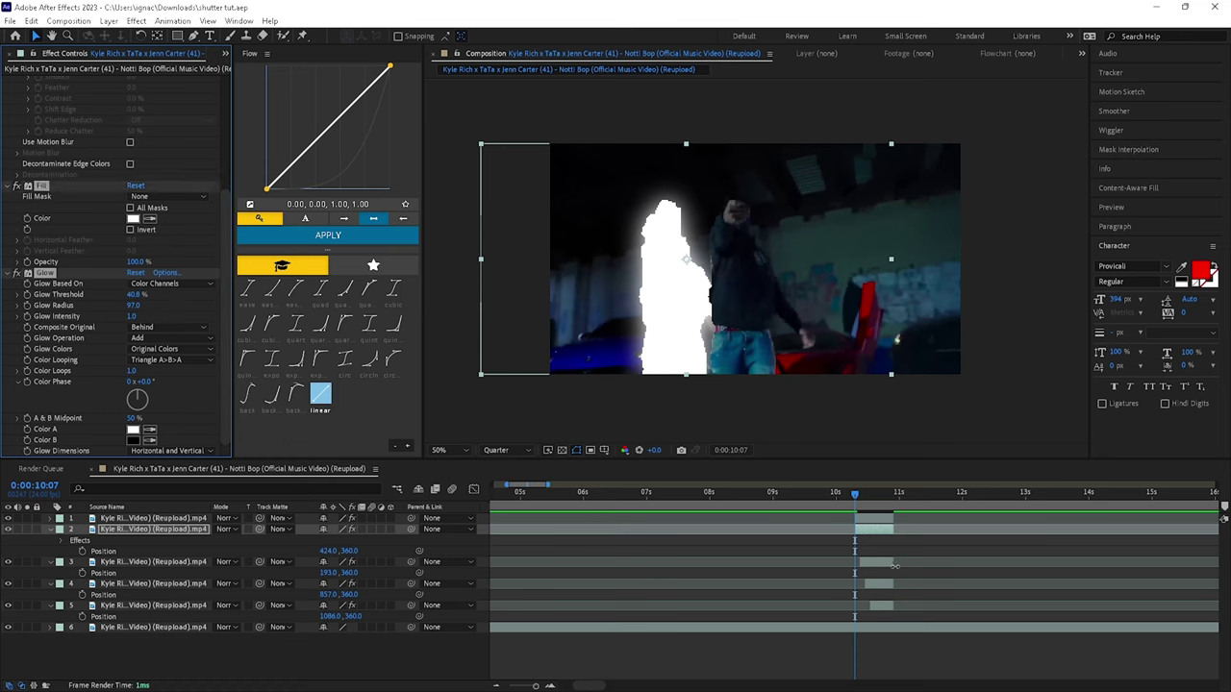
{"action": "left_click", "coordinate": [885, 562]}
{"action": "key", "text": "ctrl+v"}
{"action": "left_click", "coordinate": [879, 593]}
{"action": "key", "text": "ctrl+v"}
{"action": "left_click", "coordinate": [884, 626]}
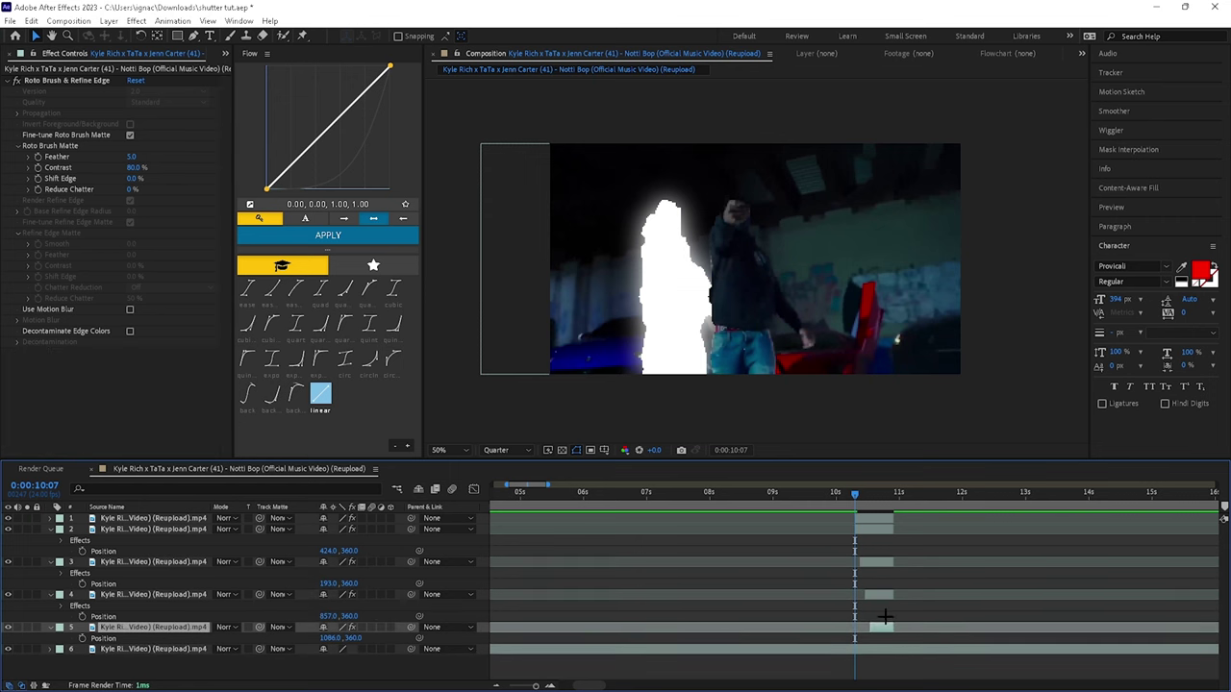
{"action": "key", "text": "ctrl+v"}
Step: Set starting keyframes for layer 2's Fill Opacity and Glow Intensity at 0:00:10:07
{"action": "mouse_move", "coordinate": [857, 494]}
{"action": "left_mouse_down"}
{"action": "mouse_move", "coordinate": [888, 494]}
{"action": "mouse_move", "coordinate": [844, 492]}
{"action": "mouse_move", "coordinate": [854, 492]}
{"action": "left_mouse_up"}
{"action": "left_click", "coordinate": [870, 527]}
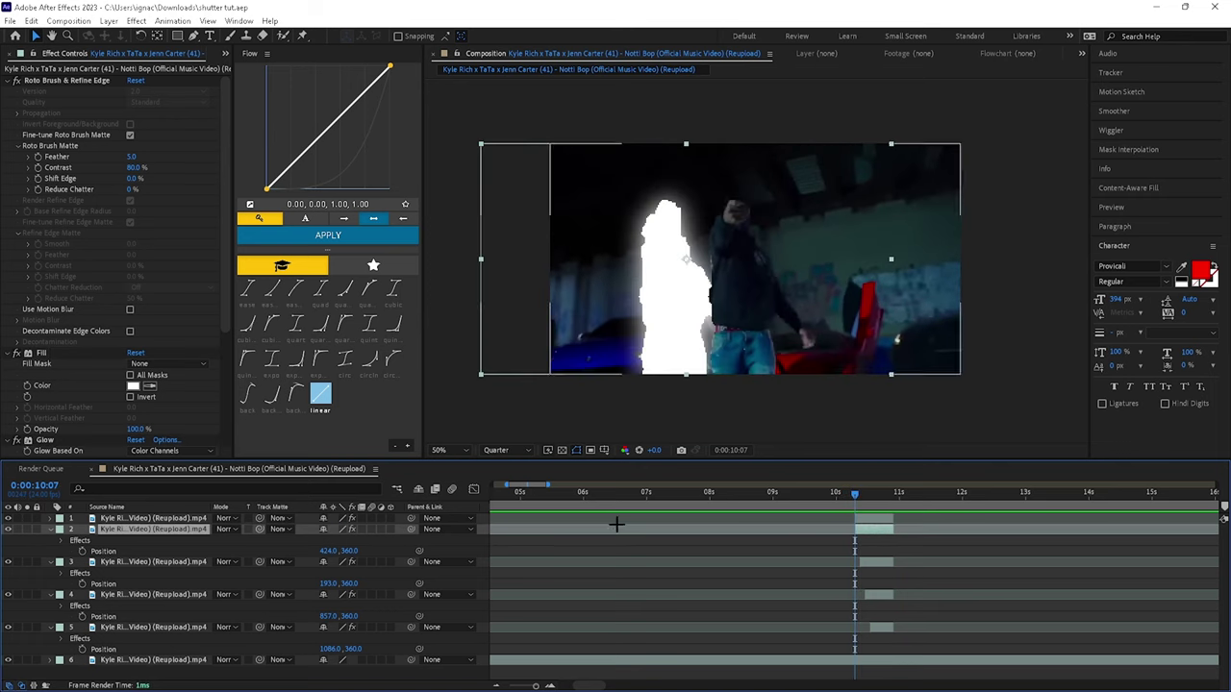
{"action": "scroll", "coordinate": [53, 369], "scroll_direction": "down", "scroll_amount": 4}
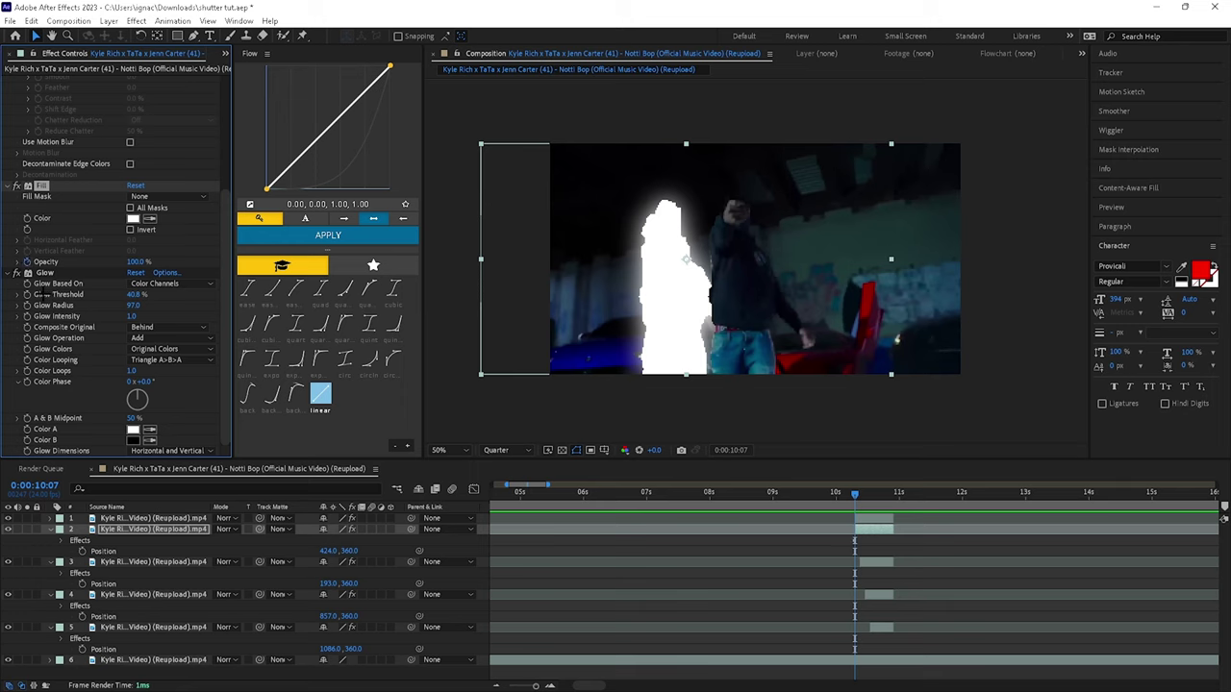
{"action": "left_click", "coordinate": [27, 316]}
Step: Keyframe layer 2's Glow Intensity and Fill Opacity to 0 at 0:00:10:09 and save the project
{"action": "key", "text": "Page_Down"}
{"action": "key", "text": "Page_Down"}
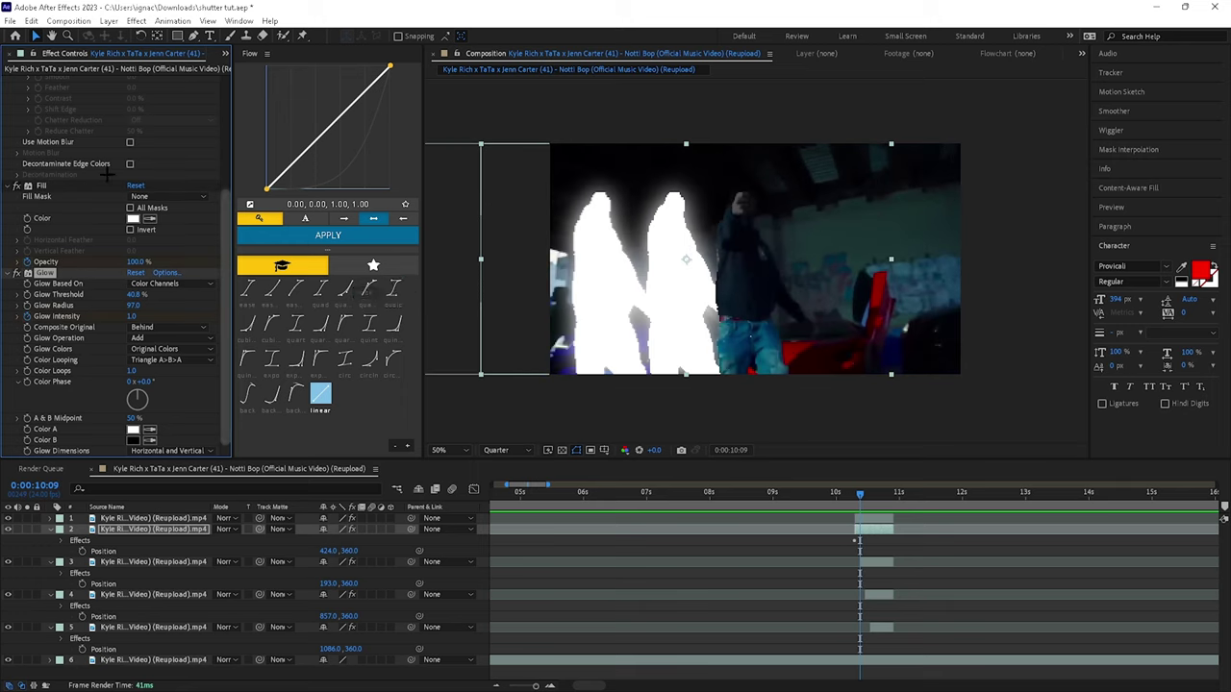
{"action": "key", "text": "Return"}
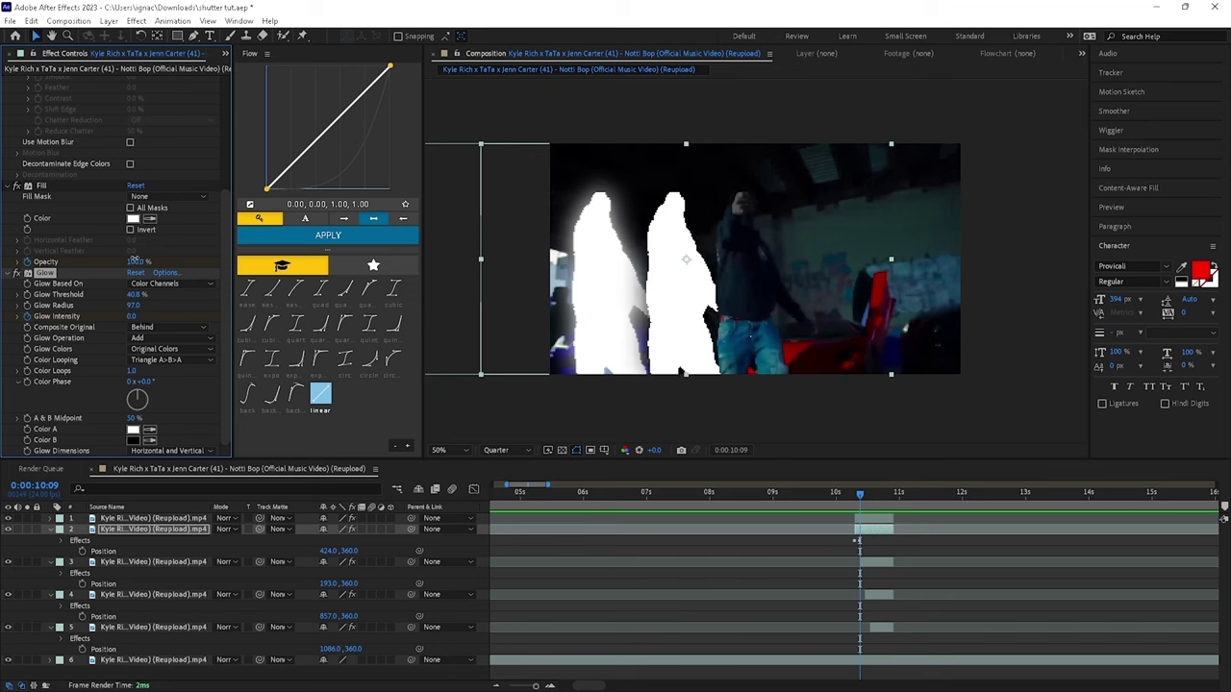
{"action": "left_click", "coordinate": [134, 262]}
{"action": "type", "text": "0"}
{"action": "key", "text": "Return"}
{"action": "key", "text": "ctrl+s"}
Step: Set starting keyframes for layer 3's Fill Opacity and Glow Intensity at 0:00:10:09
{"action": "left_click", "coordinate": [876, 563]}
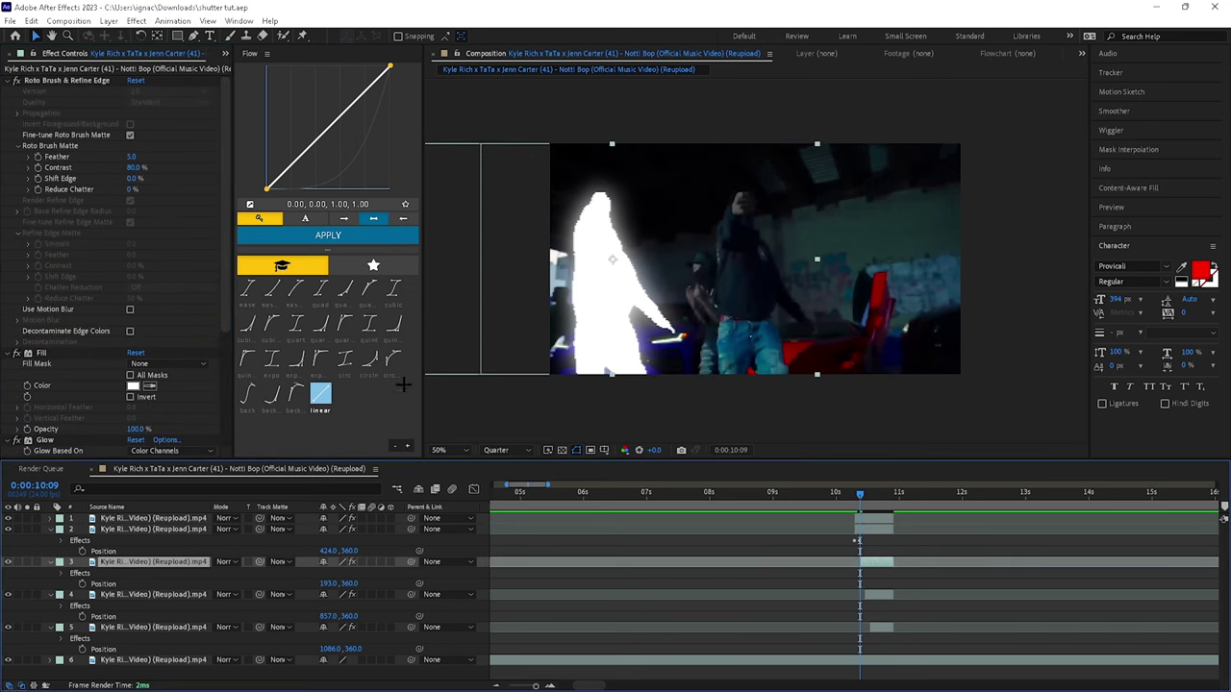
{"action": "scroll", "coordinate": [119, 419], "scroll_direction": "down", "scroll_amount": 2}
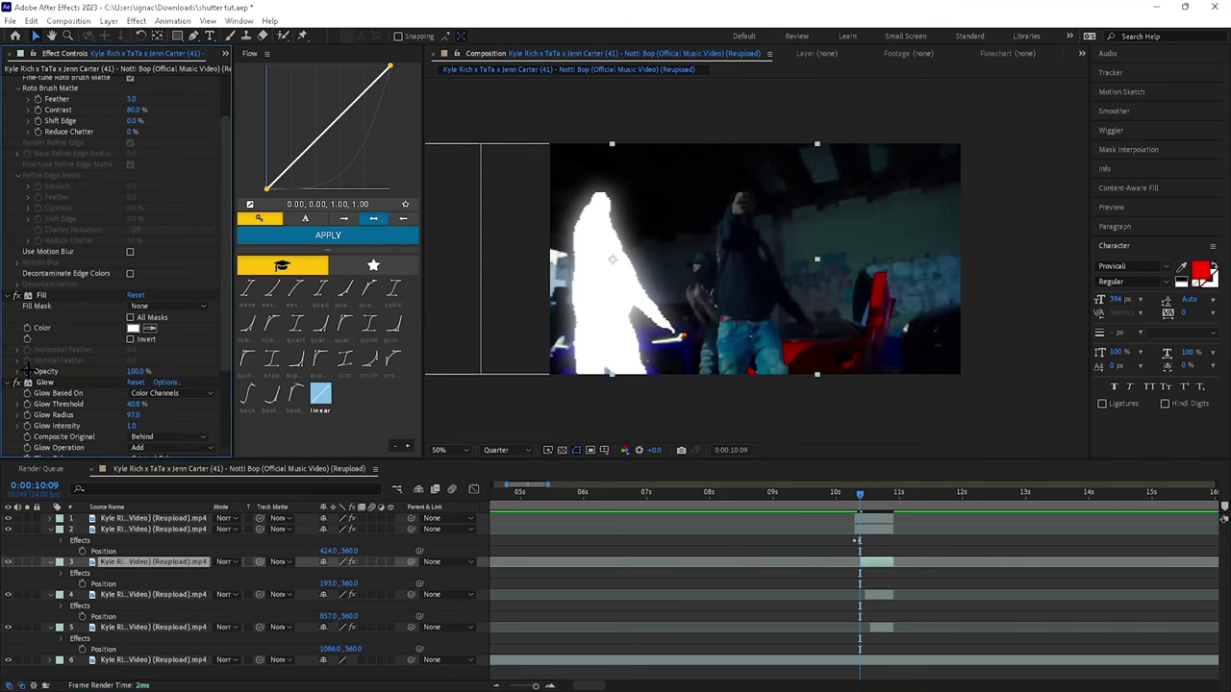
{"action": "left_click", "coordinate": [27, 426]}
Step: Keyframe layer 3's Fill Opacity and Glow Intensity to 0 at 0:00:10:11
{"action": "key", "text": "Page_Down"}
{"action": "key", "text": "Page_Down"}
{"action": "key", "text": "Page_Down"}
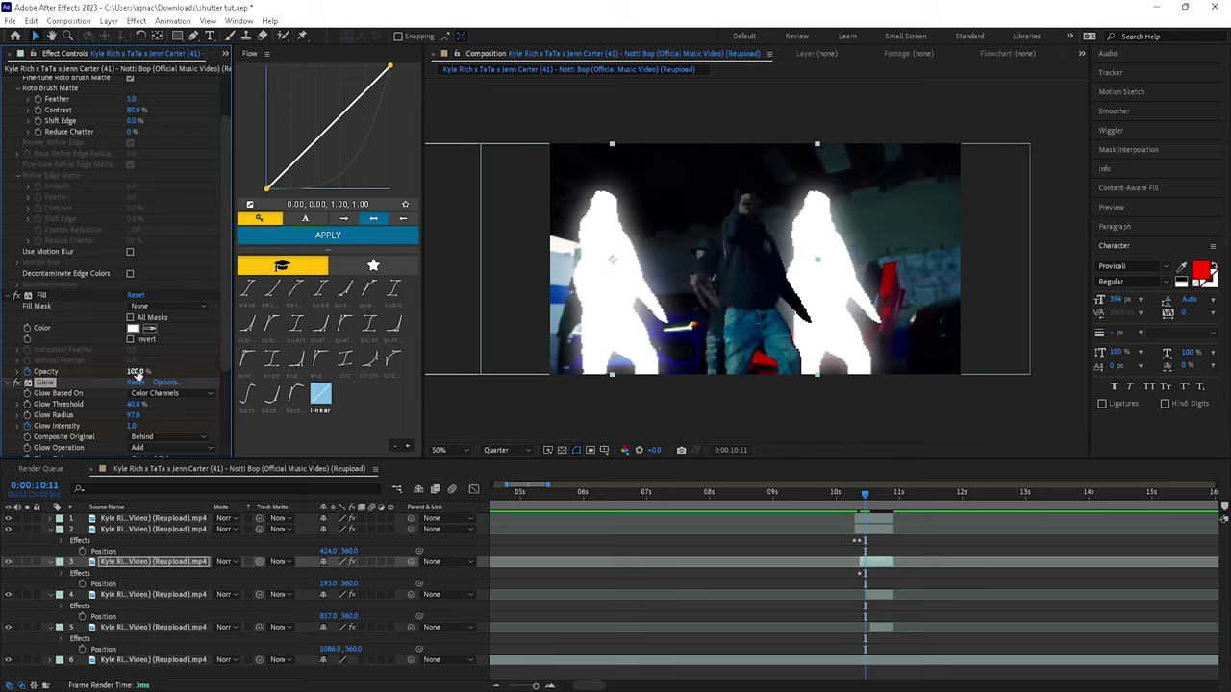
{"action": "type", "text": "0"}
{"action": "key", "text": "Return"}
{"action": "left_click", "coordinate": [133, 426]}
{"action": "type", "text": "0"}
{"action": "key", "text": "Return"}
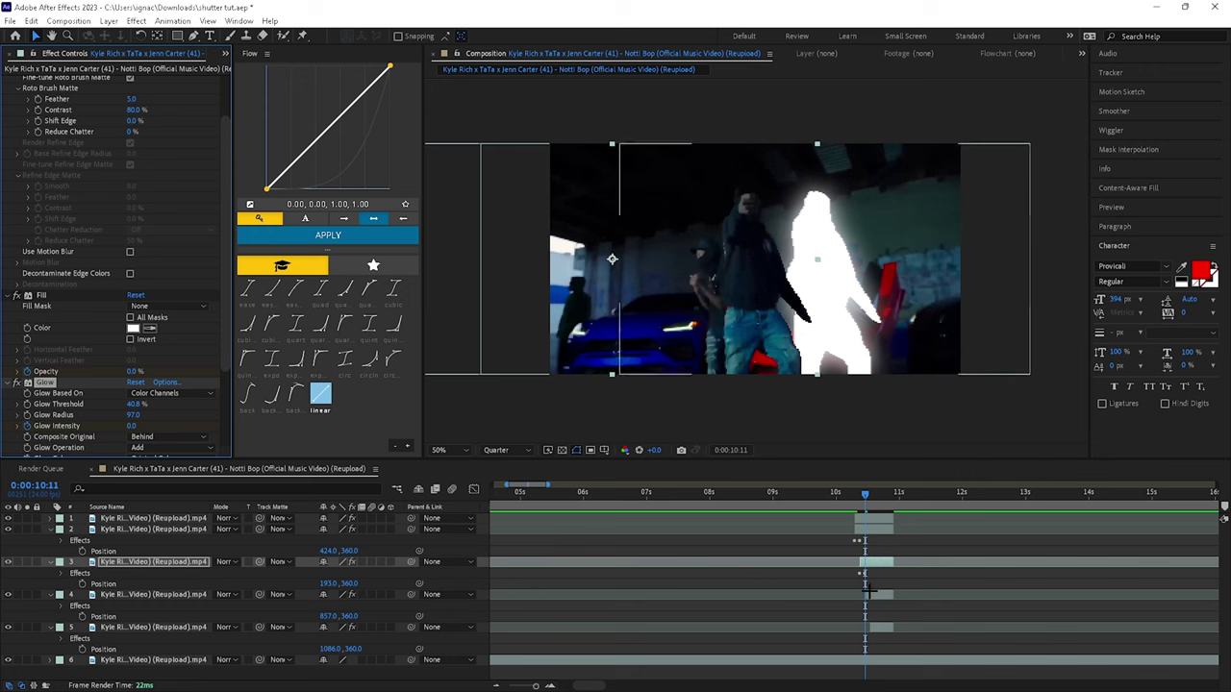
Step: Animate layer 4's Fill Opacity and Glow Intensity from 100% and 1.0 at 0:00:10:11 down to 0 at 0:00:10:14
{"action": "left_click", "coordinate": [868, 593]}
{"action": "scroll", "coordinate": [116, 338], "scroll_direction": "down", "scroll_amount": 3}
{"action": "left_click", "coordinate": [27, 368]}
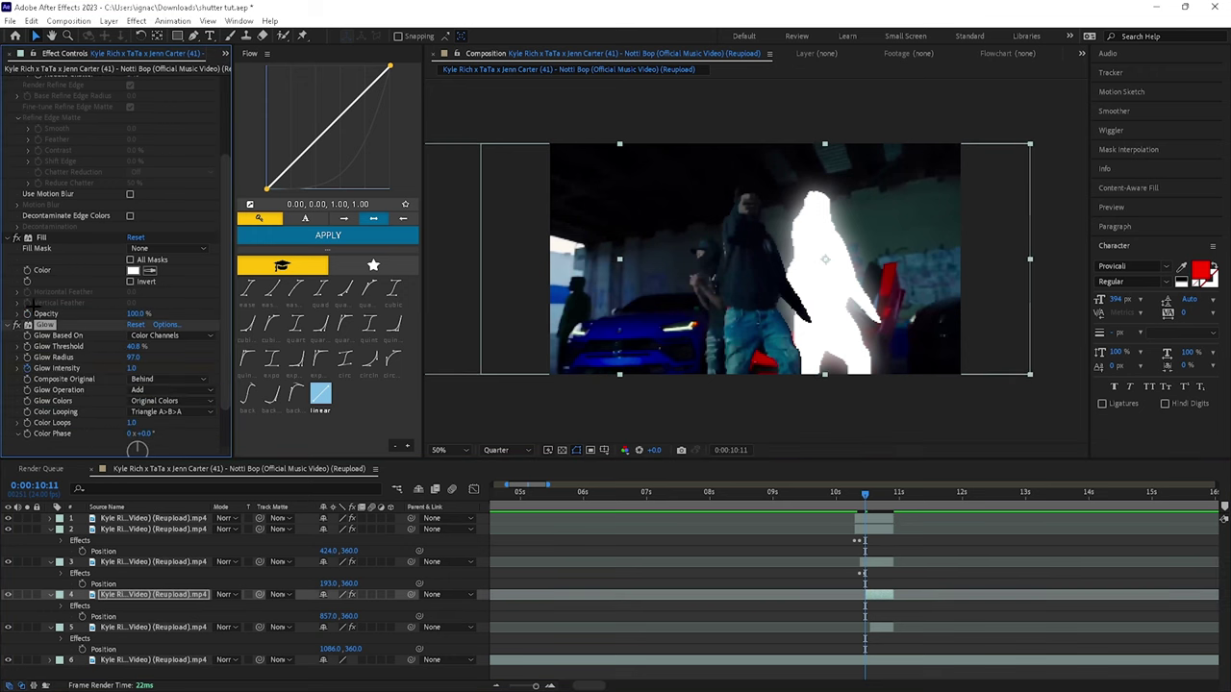
{"action": "left_click", "coordinate": [26, 314]}
{"action": "key", "text": "Page_Down"}
{"action": "key", "text": "Page_Down"}
{"action": "key", "text": "Page_Down"}
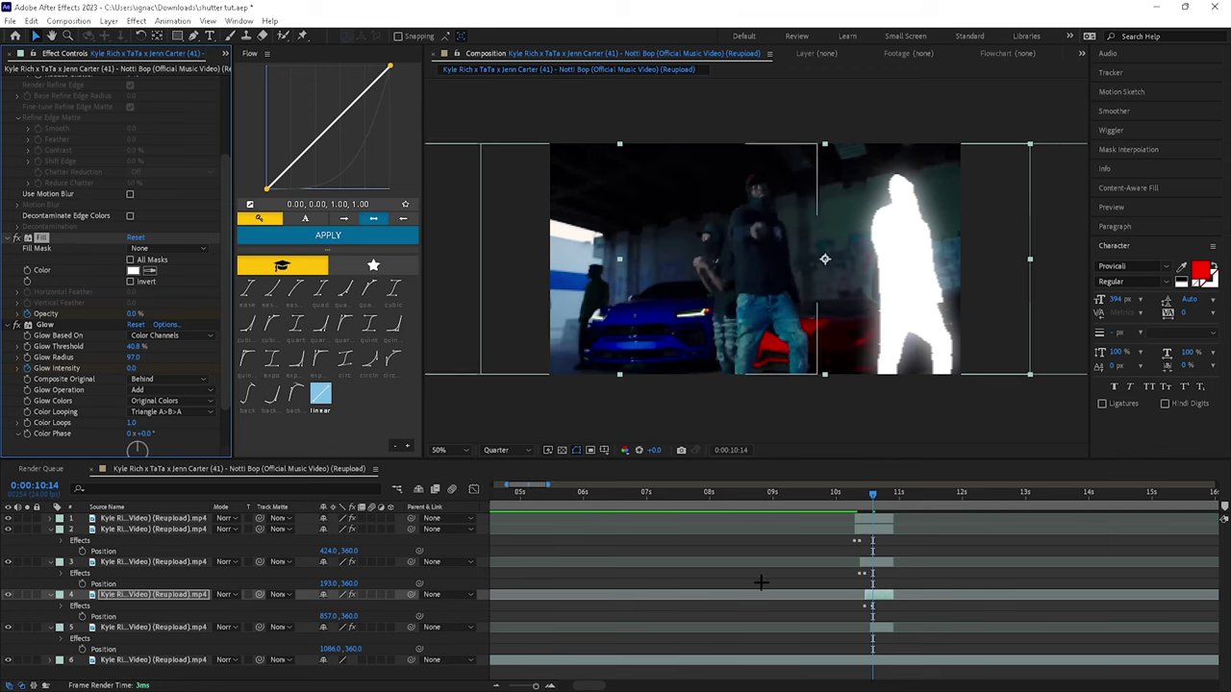
Step: Keyframe layer 5's Fill Opacity and Glow Intensity at 0:00:10:13 and 0:00:10:16 to animate its white flash
{"action": "left_click", "coordinate": [880, 621]}
{"action": "key", "text": "Page_Up"}
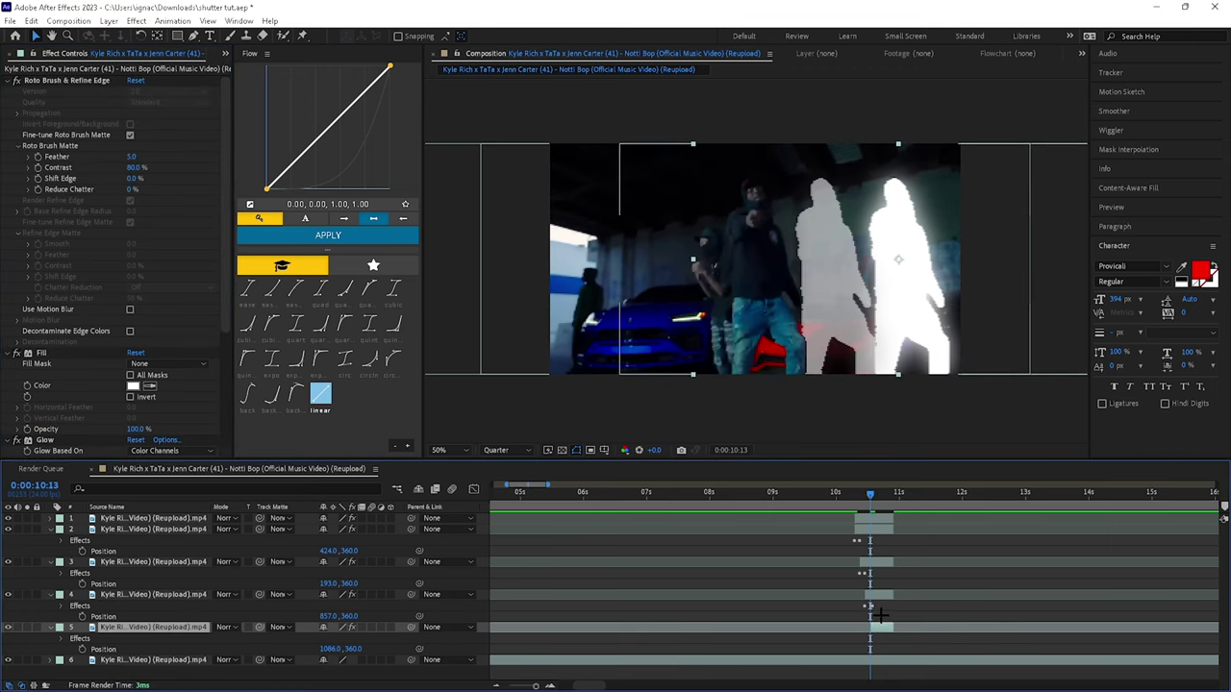
{"action": "scroll", "coordinate": [58, 403], "scroll_direction": "down", "scroll_amount": 1}
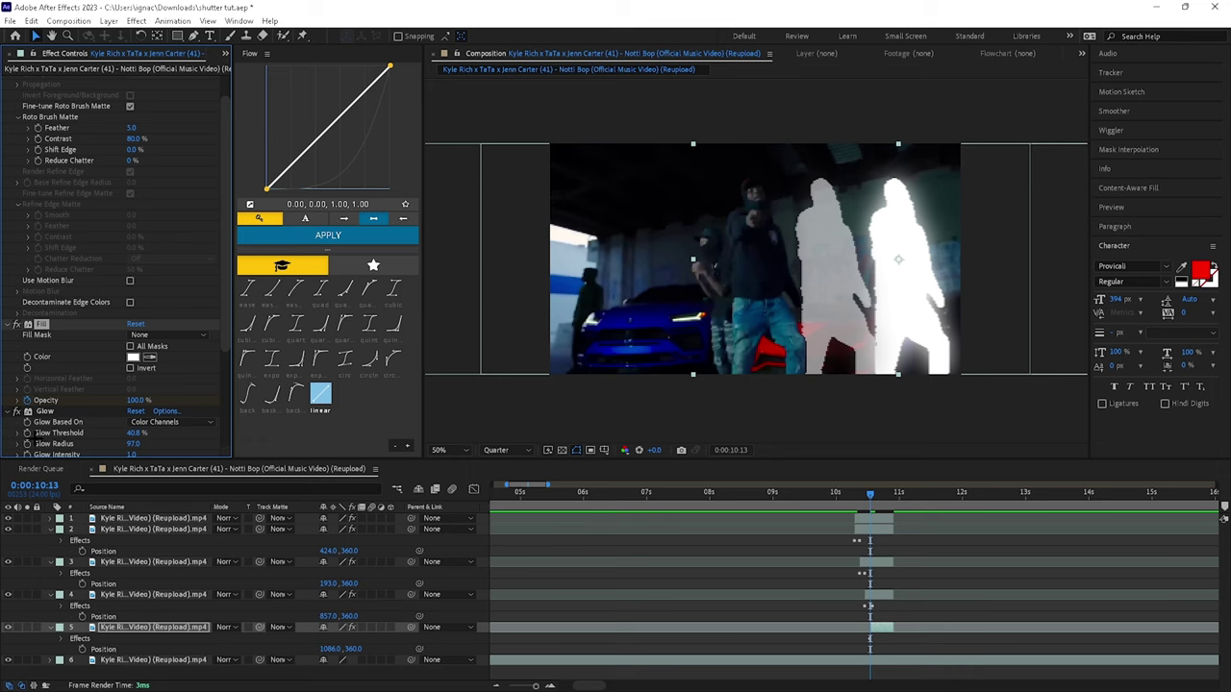
{"action": "left_click", "coordinate": [28, 453]}
{"action": "key", "text": "Page_Down"}
{"action": "key", "text": "Page_Down"}
{"action": "key", "text": "Page_Down"}
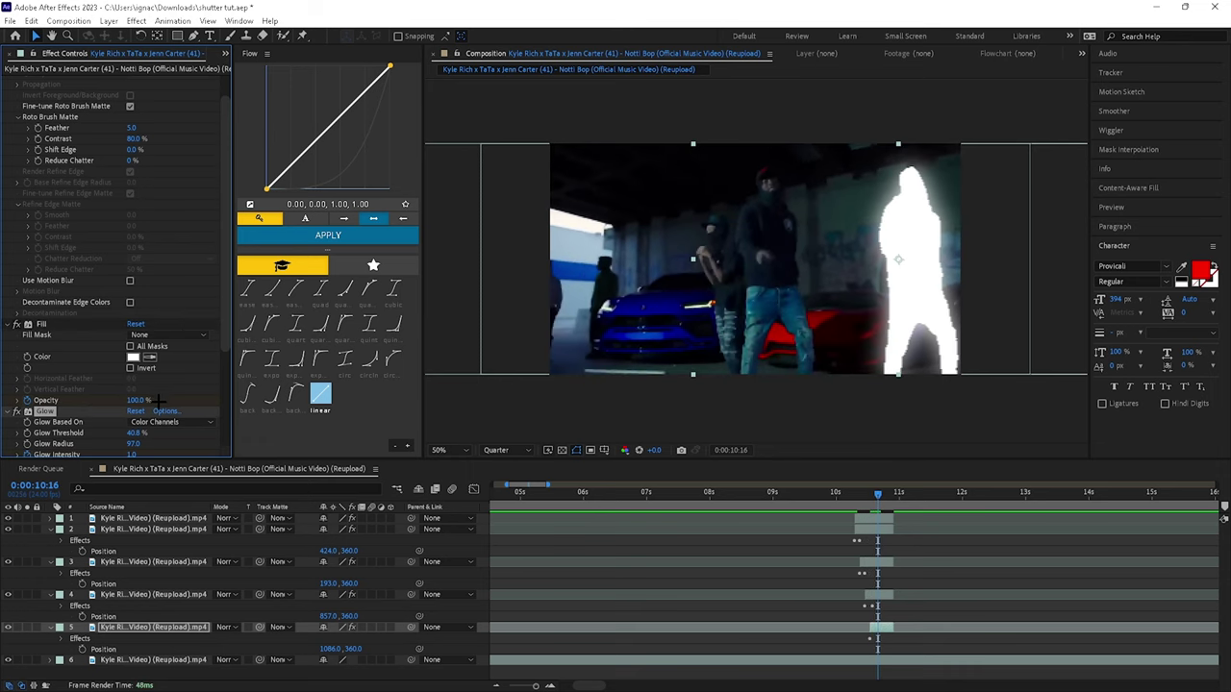
Step: Save the project and preview the animated flashes from 0:00:10:03
{"action": "key", "text": "ctrl+s"}
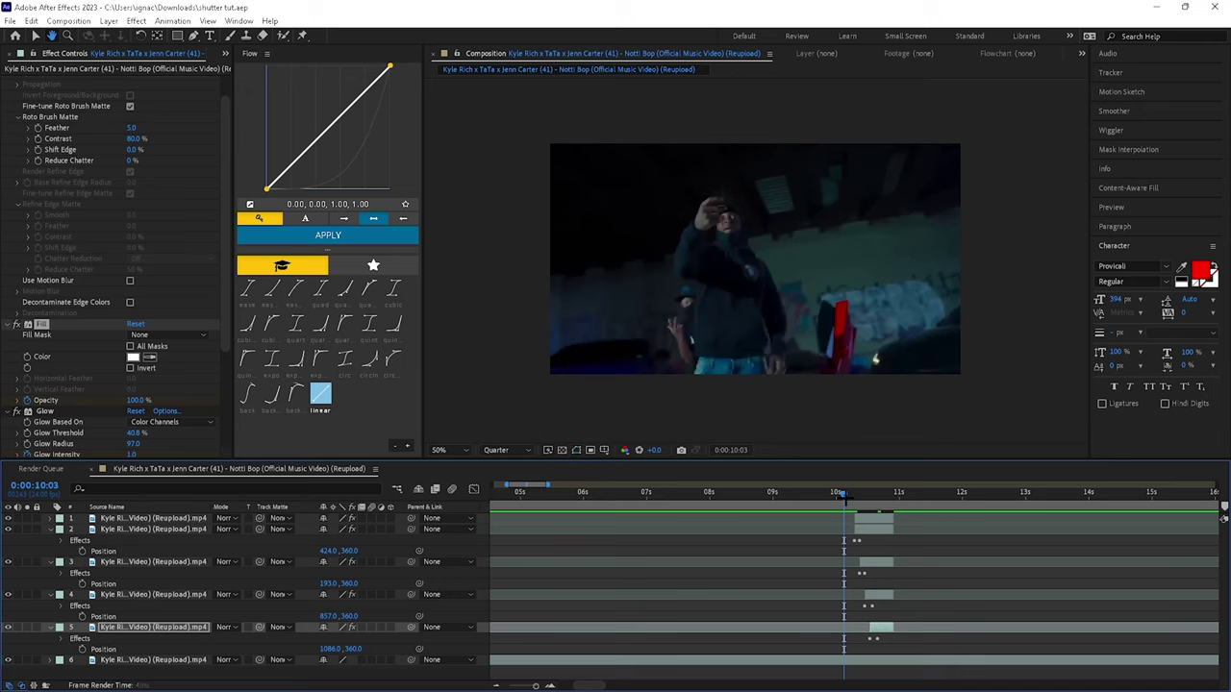
{"action": "key", "text": "space"}
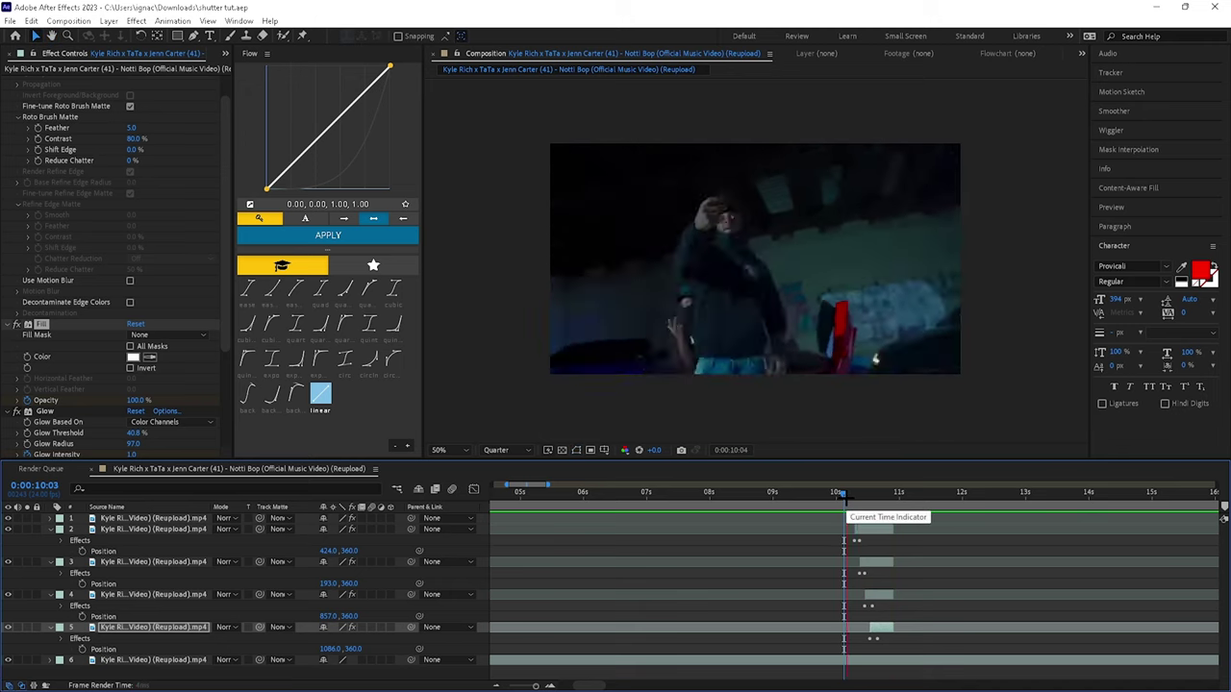
{"action": "left_click_drag", "start_coordinate": [846, 497], "coordinate": [858, 498]}
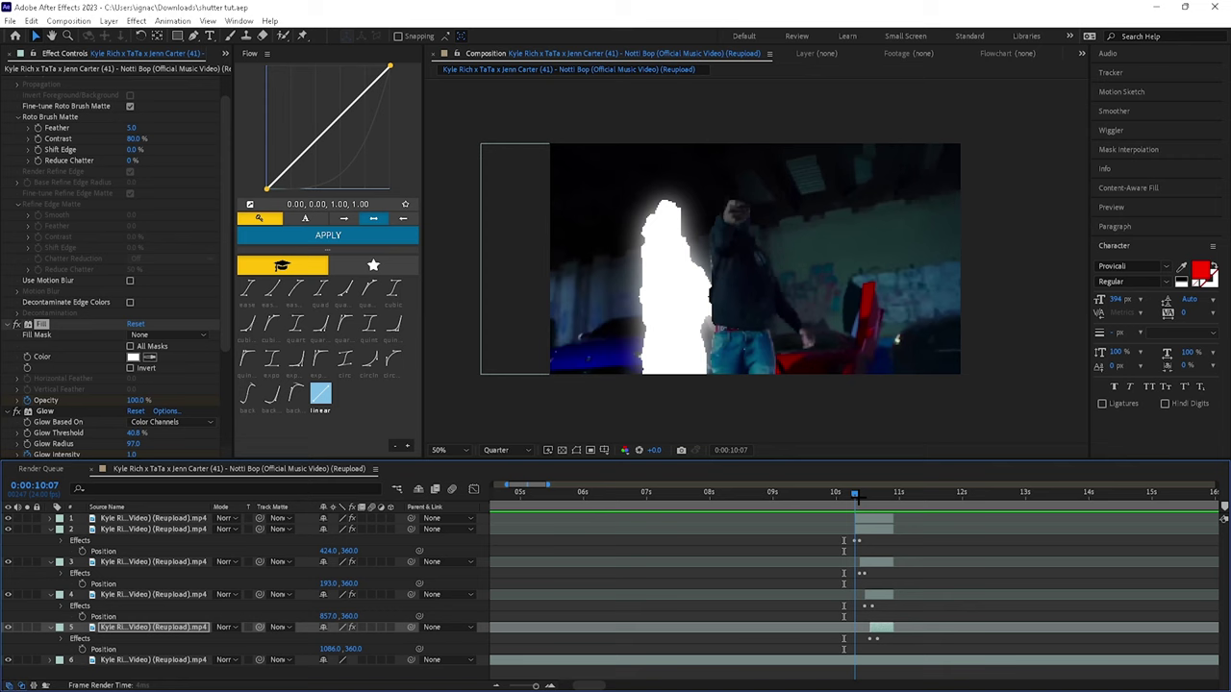
Step: Duplicate layer 2 and remove the Fill and Glow effects from the lower copy, layer 3
{"action": "left_click", "coordinate": [867, 529]}
{"action": "key", "text": "ctrl+d"}
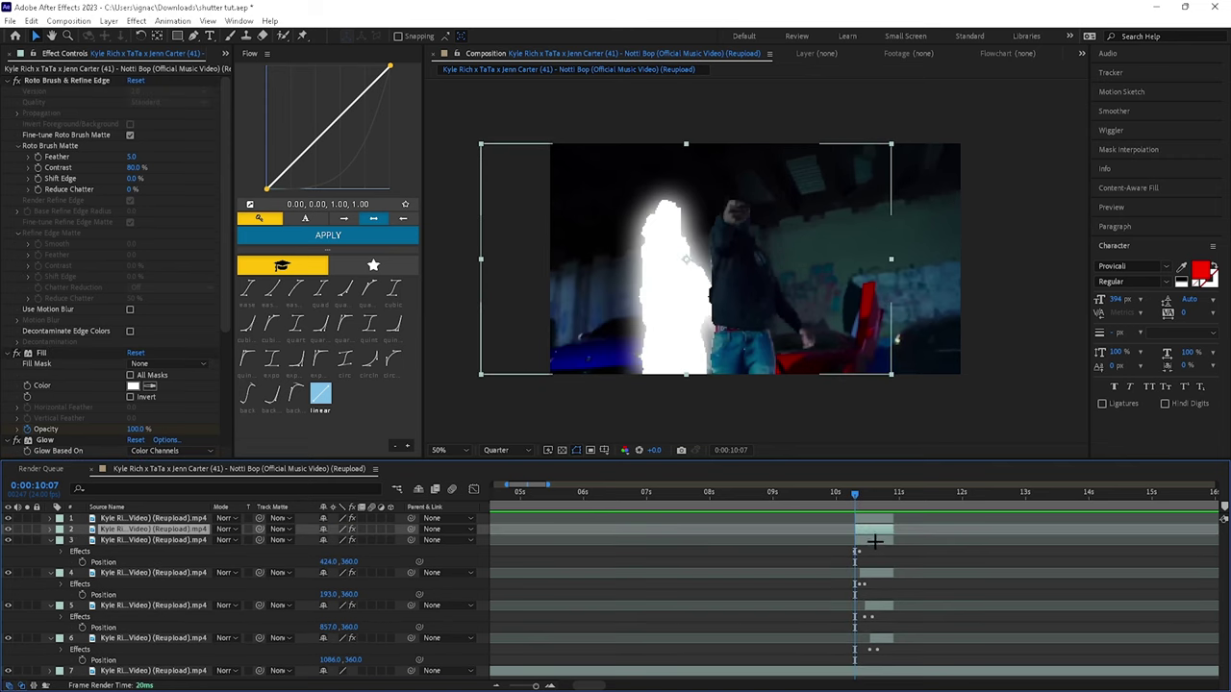
{"action": "left_click", "coordinate": [877, 541]}
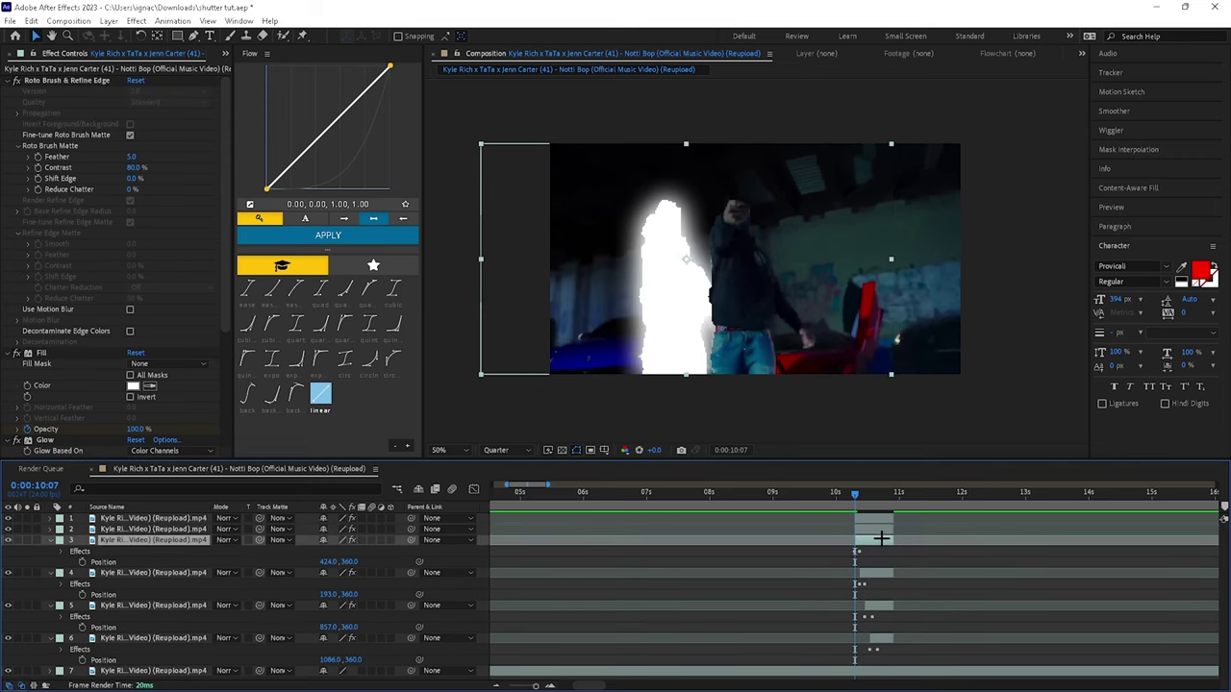
{"action": "left_click", "coordinate": [42, 353]}
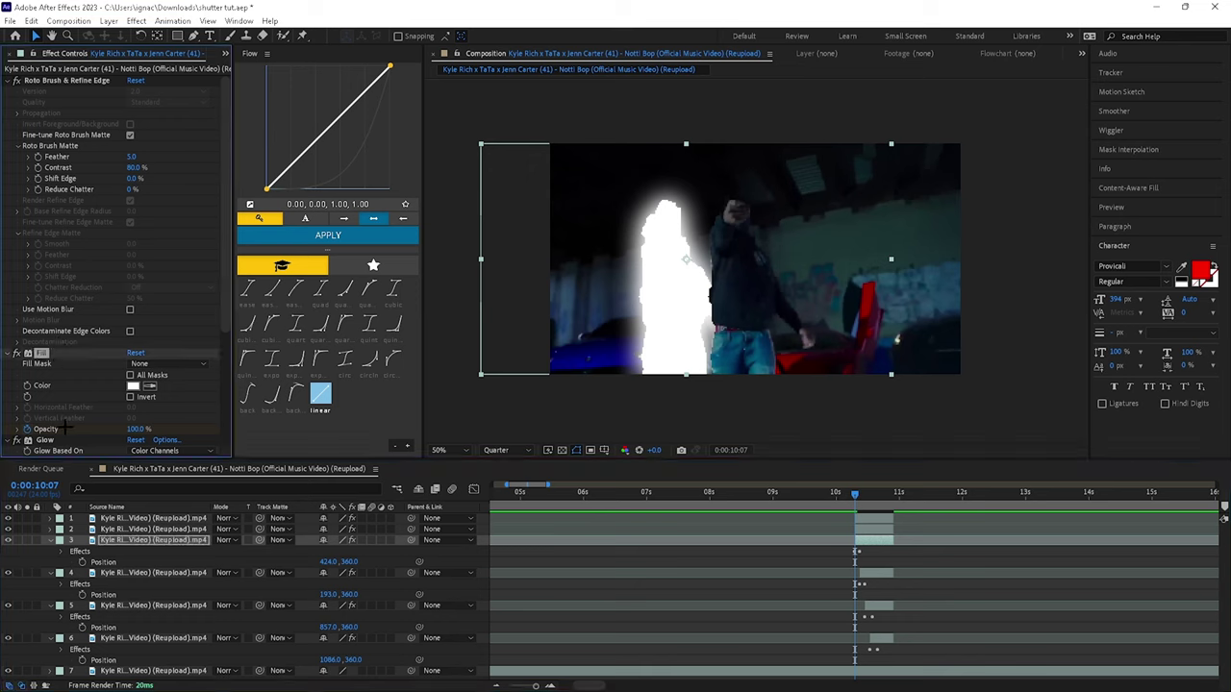
{"action": "key", "text": "Delete"}
{"action": "left_click", "coordinate": [44, 354]}
{"action": "key", "text": "Delete"}
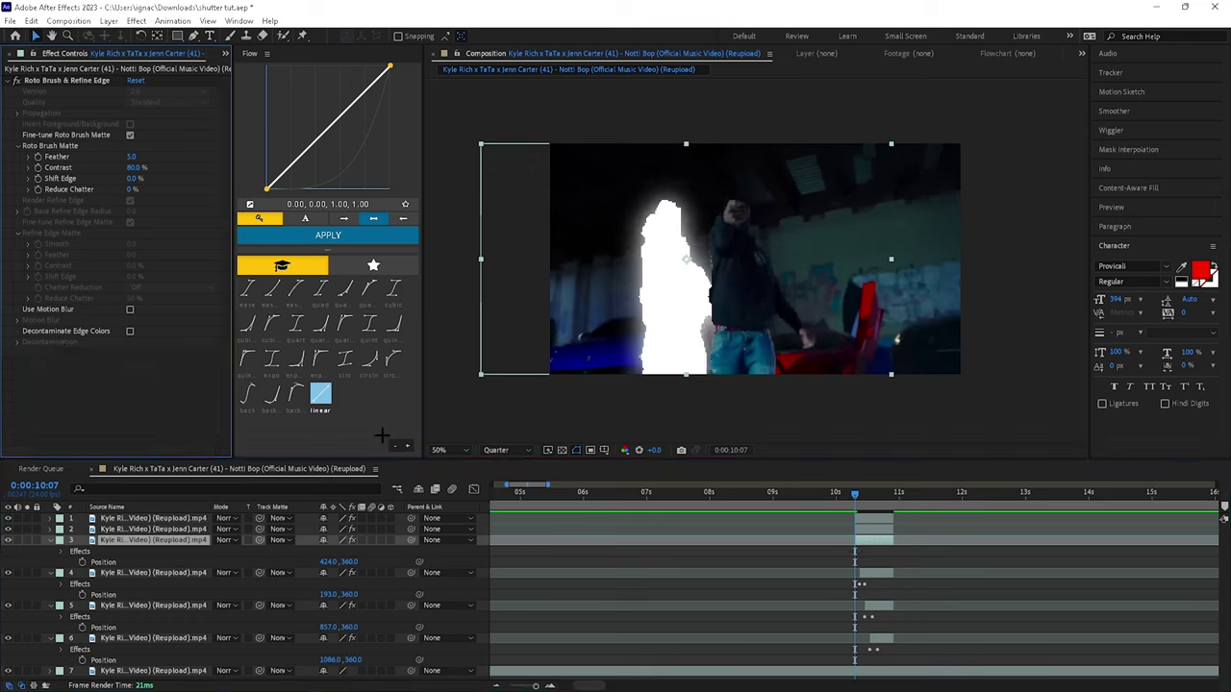
Step: Duplicate layer 4 and remove the Glow and Fill effects from the lower copy, layer 5
{"action": "left_click", "coordinate": [882, 573]}
{"action": "key", "text": "ctrl+d"}
{"action": "left_click", "coordinate": [872, 587]}
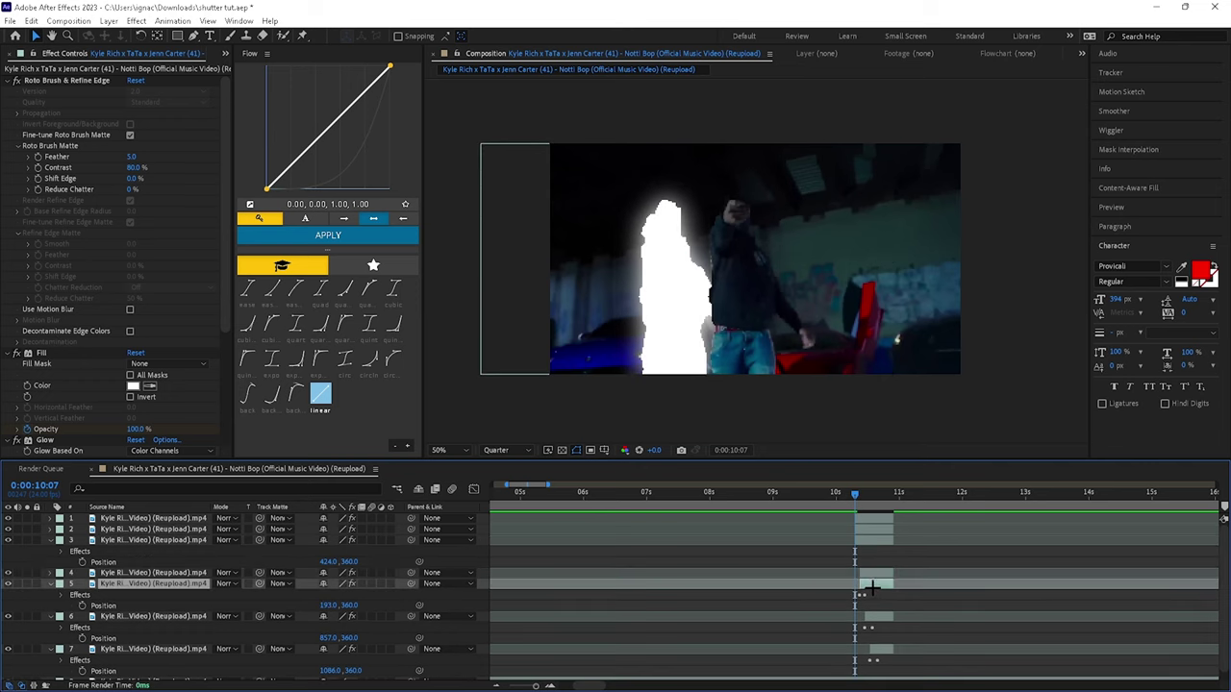
{"action": "left_click", "coordinate": [45, 439]}
{"action": "key", "text": "Delete"}
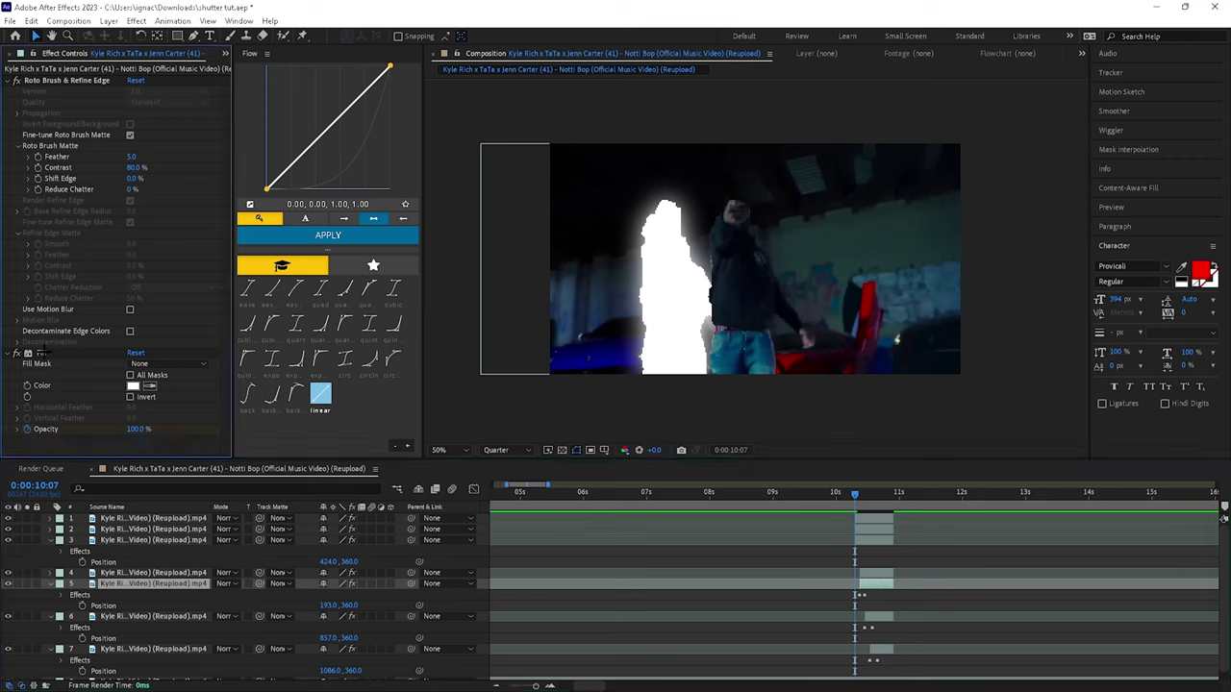
{"action": "left_click", "coordinate": [43, 352]}
{"action": "key", "text": "Delete"}
Step: Duplicate layer 6 and remove the Fill and Glow effects from the lower copy, layer 7
{"action": "left_click", "coordinate": [880, 615]}
{"action": "key", "text": "ctrl+d"}
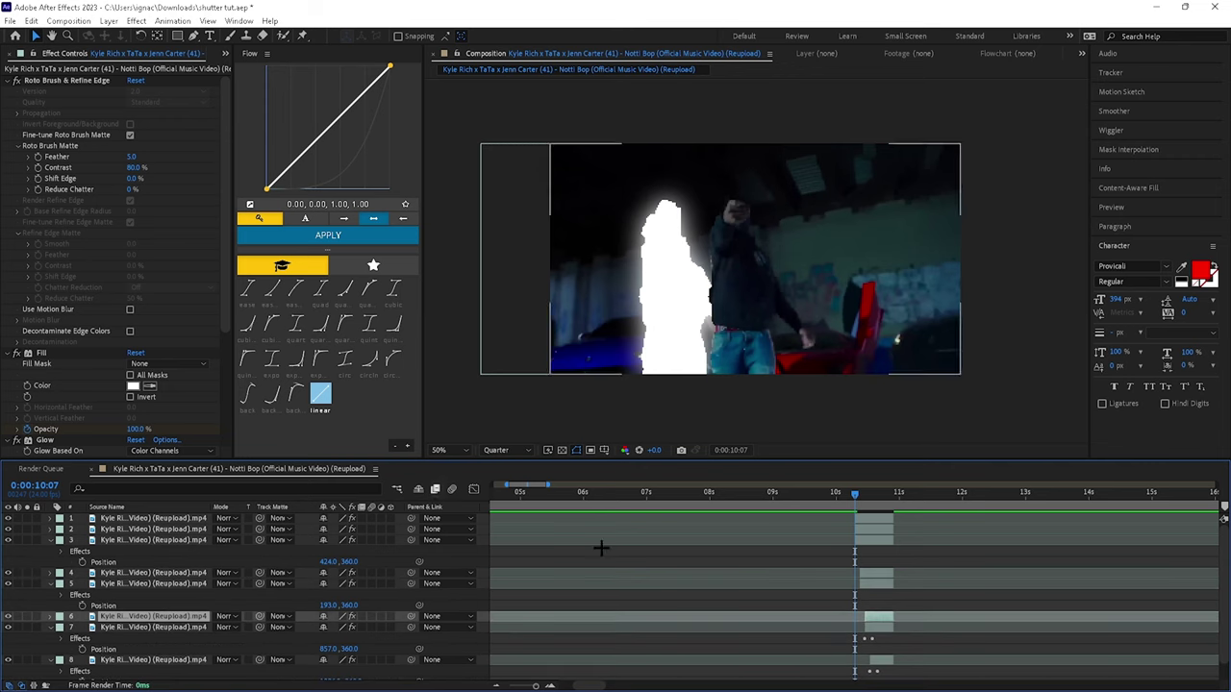
{"action": "left_click", "coordinate": [883, 627]}
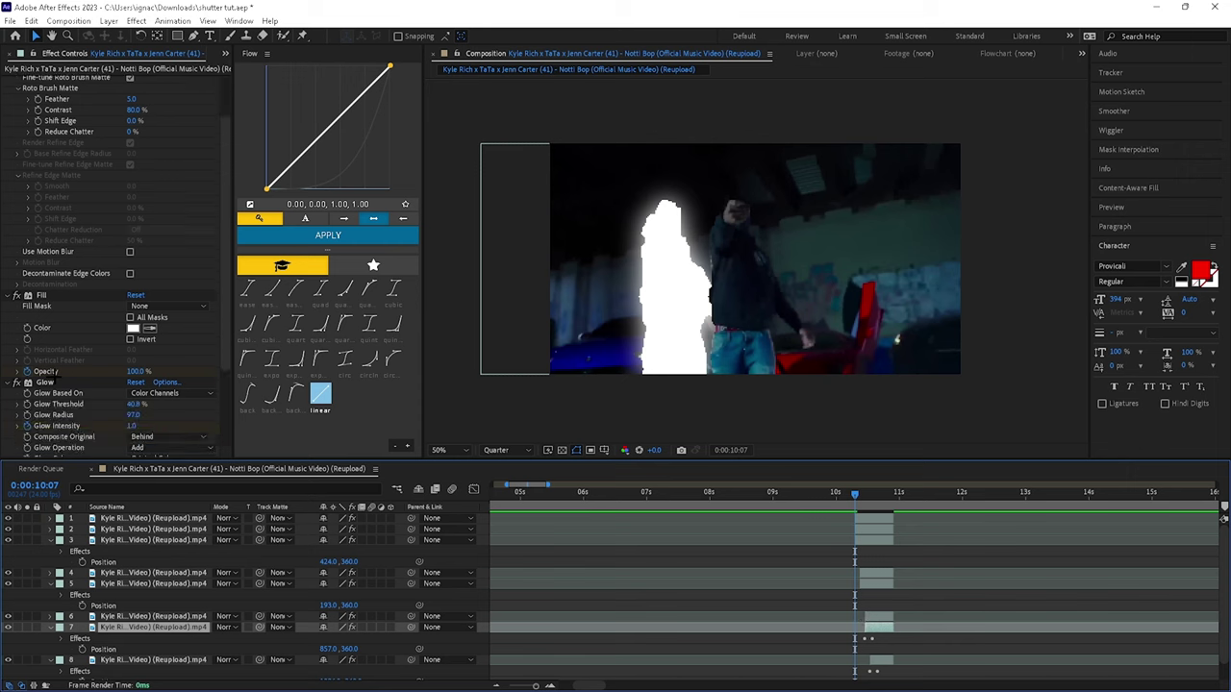
{"action": "left_click", "coordinate": [40, 353]}
{"action": "key", "text": "Delete"}
{"action": "left_click", "coordinate": [40, 352]}
{"action": "key", "text": "Delete"}
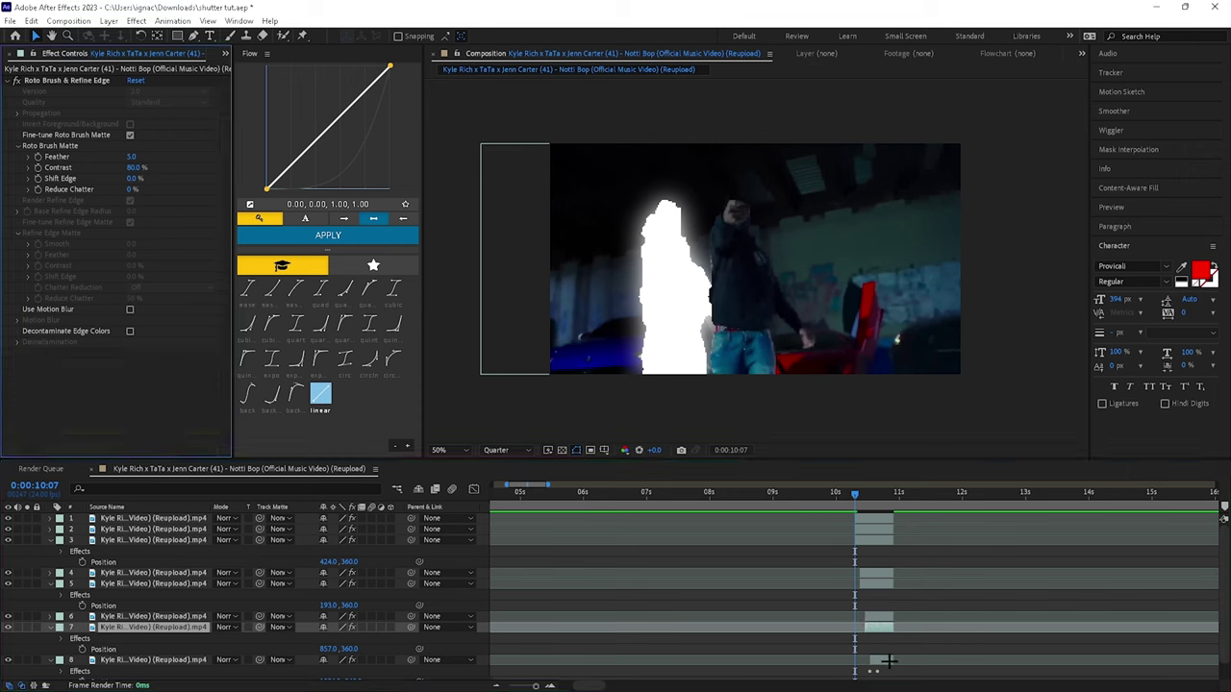
Step: Duplicate layer 8 and remove the Fill and Glow effects from the lower copy, layer 9
{"action": "left_click", "coordinate": [888, 661]}
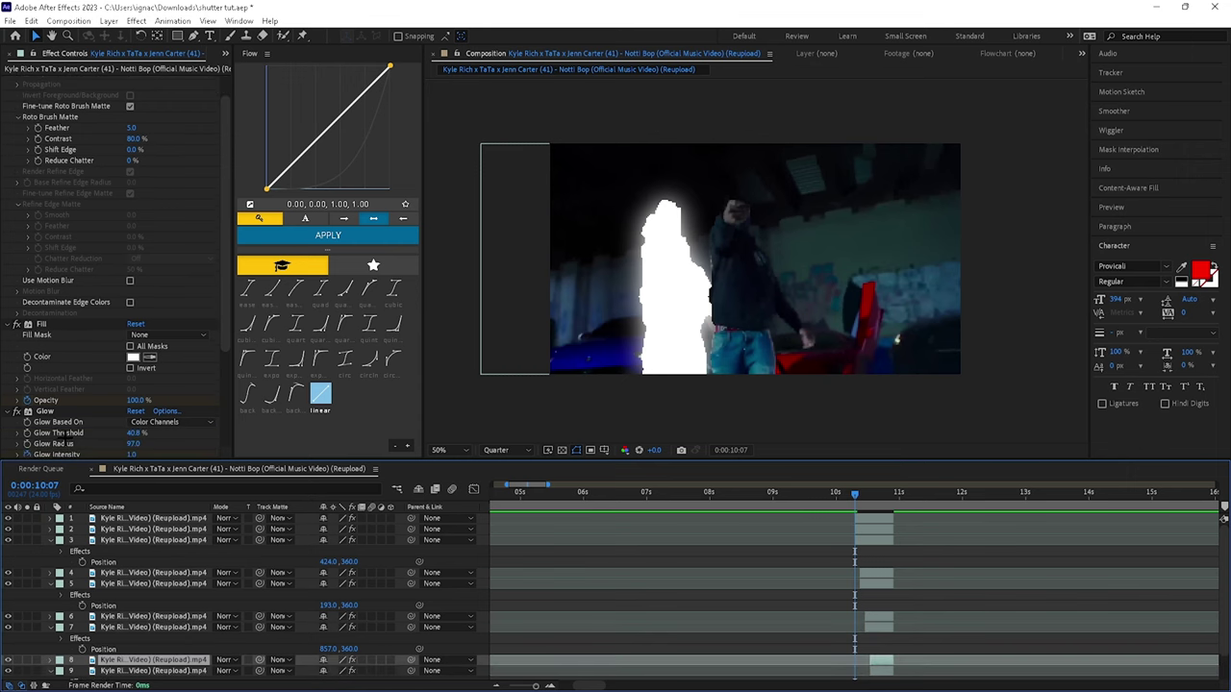
{"action": "left_click", "coordinate": [890, 671]}
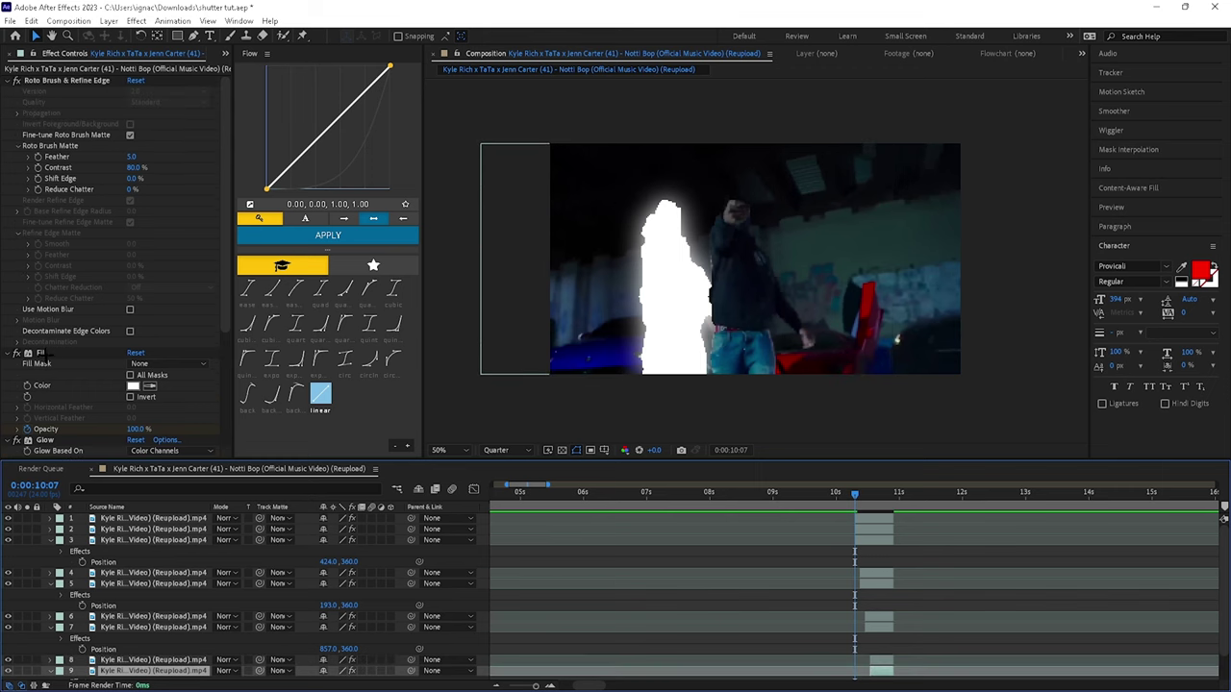
{"action": "left_click", "coordinate": [41, 354]}
{"action": "key", "text": "Delete"}
{"action": "key", "text": "Delete"}
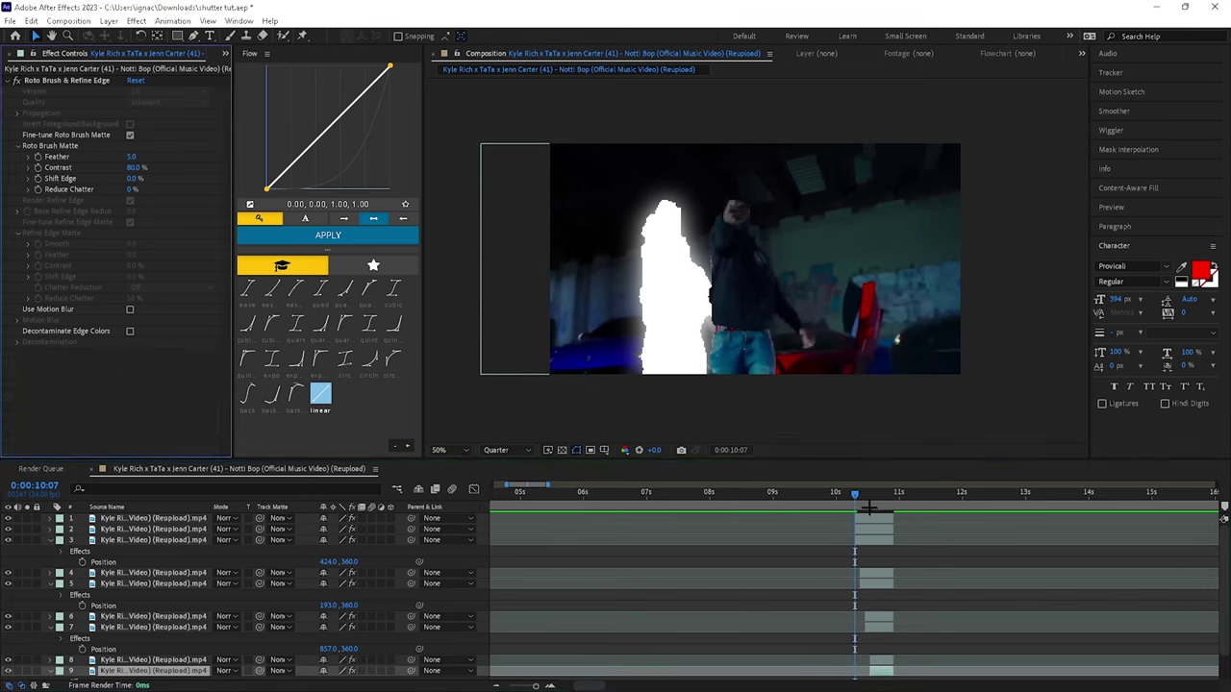
Step: Play back the flashes with the plain subject copies beneath them from 0:00:10:03
{"action": "left_click", "coordinate": [841, 493]}
{"action": "key", "text": "space"}
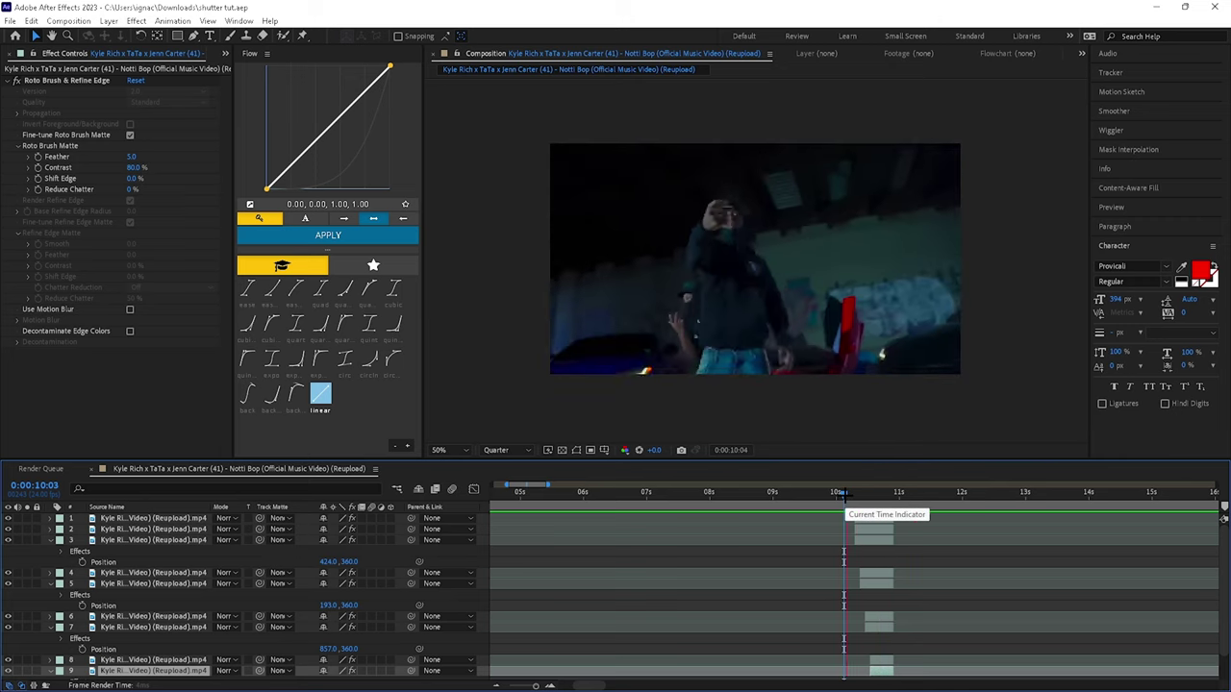
{"action": "mouse_move", "coordinate": [844, 495]}
{"action": "left_mouse_down"}
{"action": "mouse_move", "coordinate": [878, 499]}
{"action": "mouse_move", "coordinate": [855, 508]}
{"action": "left_mouse_up"}
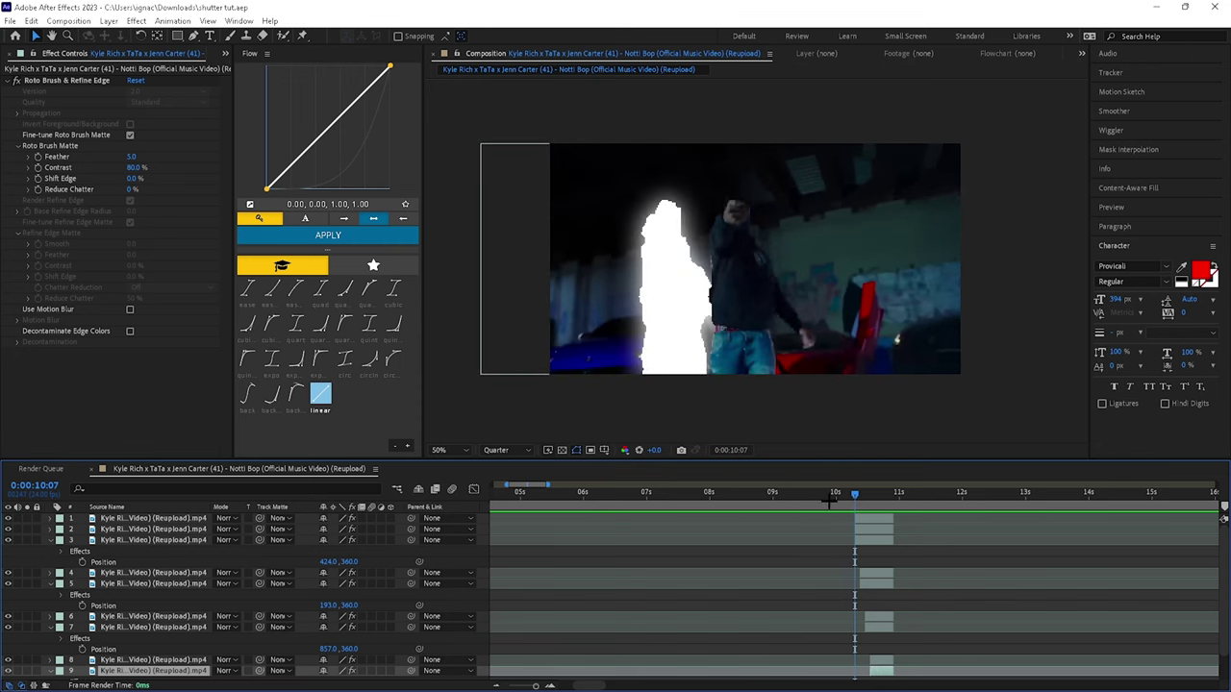
Step: Add the Camera Shutter Sound Effect.mp3 from the project to the timeline directly below layer 9
{"action": "key", "text": "ctrl+0"}
{"action": "left_click", "coordinate": [43, 194]}
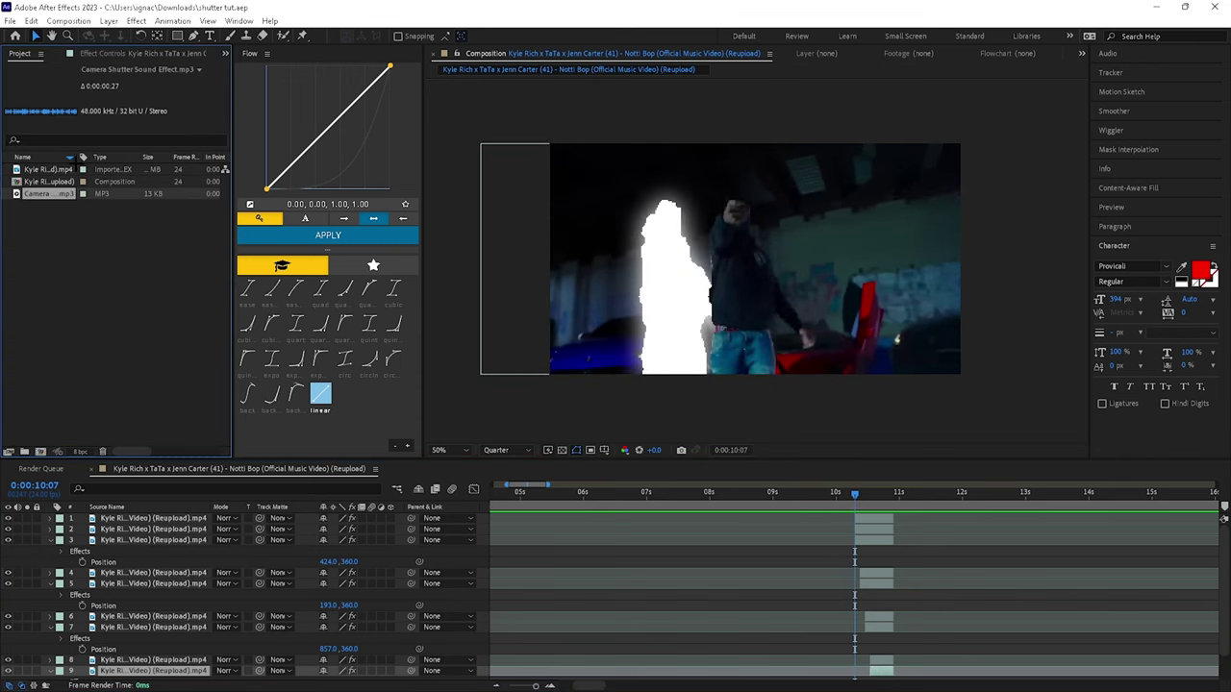
{"action": "left_click_drag", "start_coordinate": [628, 642], "coordinate": [833, 678]}
{"action": "scroll", "coordinate": [749, 608], "scroll_direction": "down", "scroll_amount": 2}
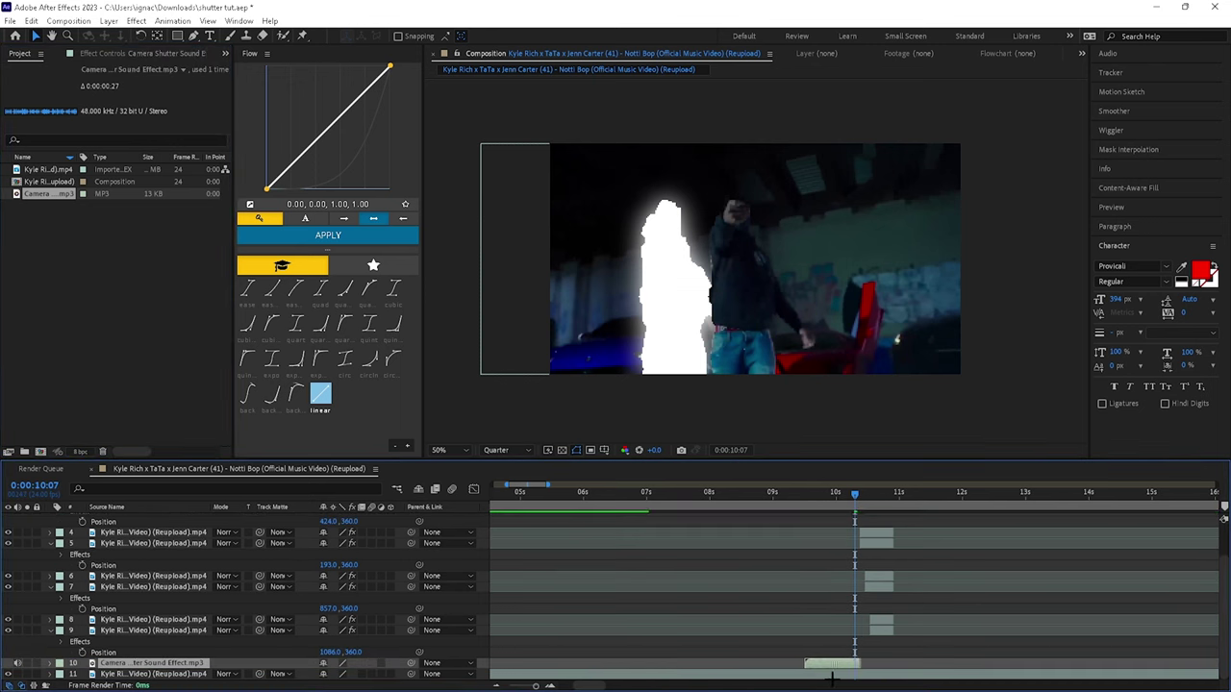
Step: Show the shutter sound's waveform and shift the clip so its loudest part starts just after 0:00:10:07
{"action": "key", "text": "l"}
{"action": "key", "text": "l"}
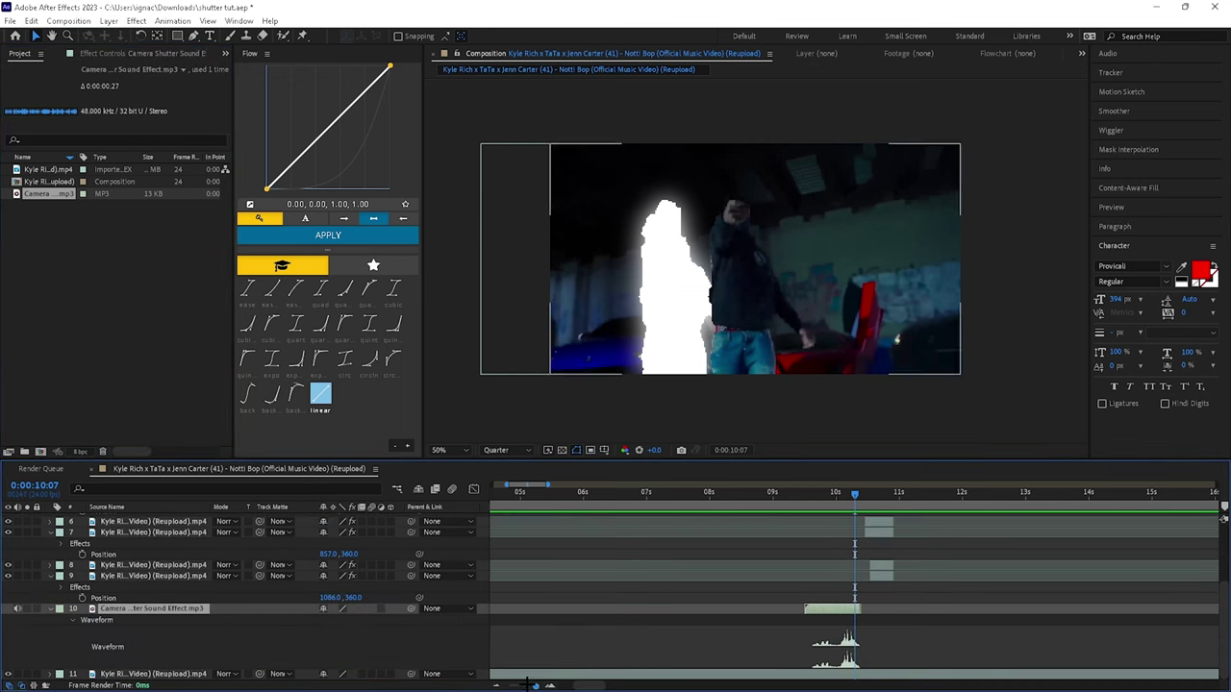
{"action": "left_click_drag", "start_coordinate": [534, 685], "coordinate": [536, 684]}
{"action": "left_click_drag", "start_coordinate": [643, 607], "coordinate": [878, 598]}
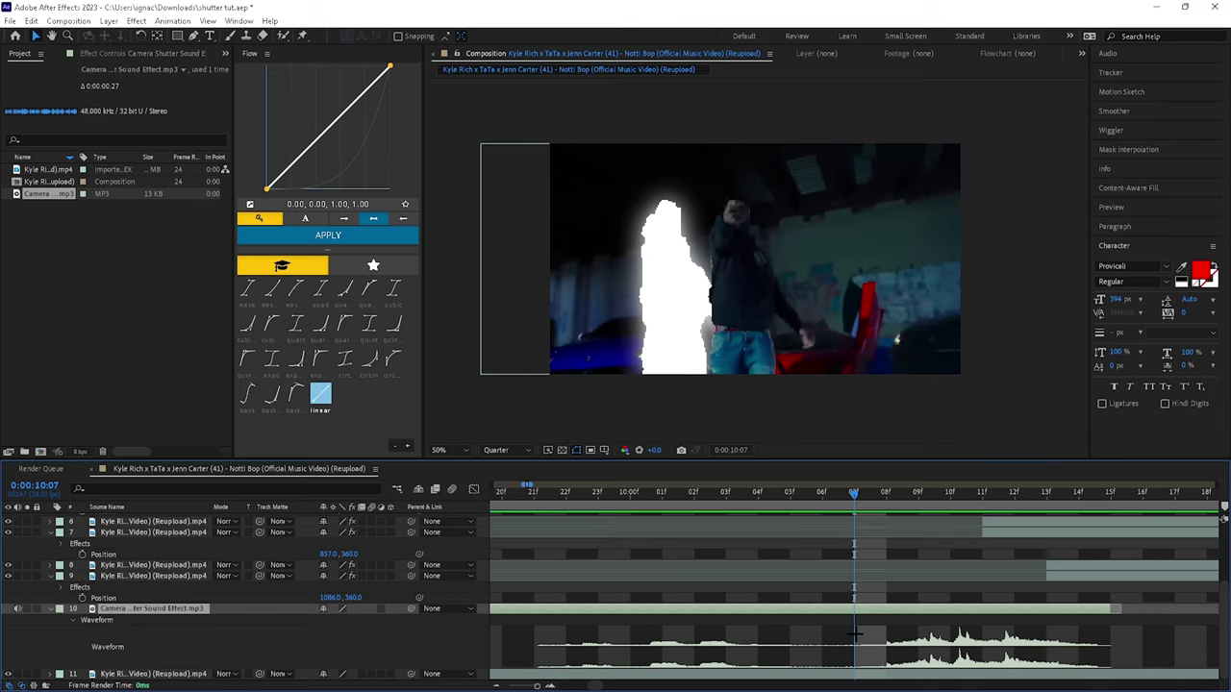
Step: Split the shutter sound layer at 0:00:10:07 and delete the part before that point
{"action": "key", "text": "ctrl+shift+d"}
{"action": "left_click", "coordinate": [848, 619]}
{"action": "key", "text": "Delete"}
{"action": "left_click", "coordinate": [933, 660]}
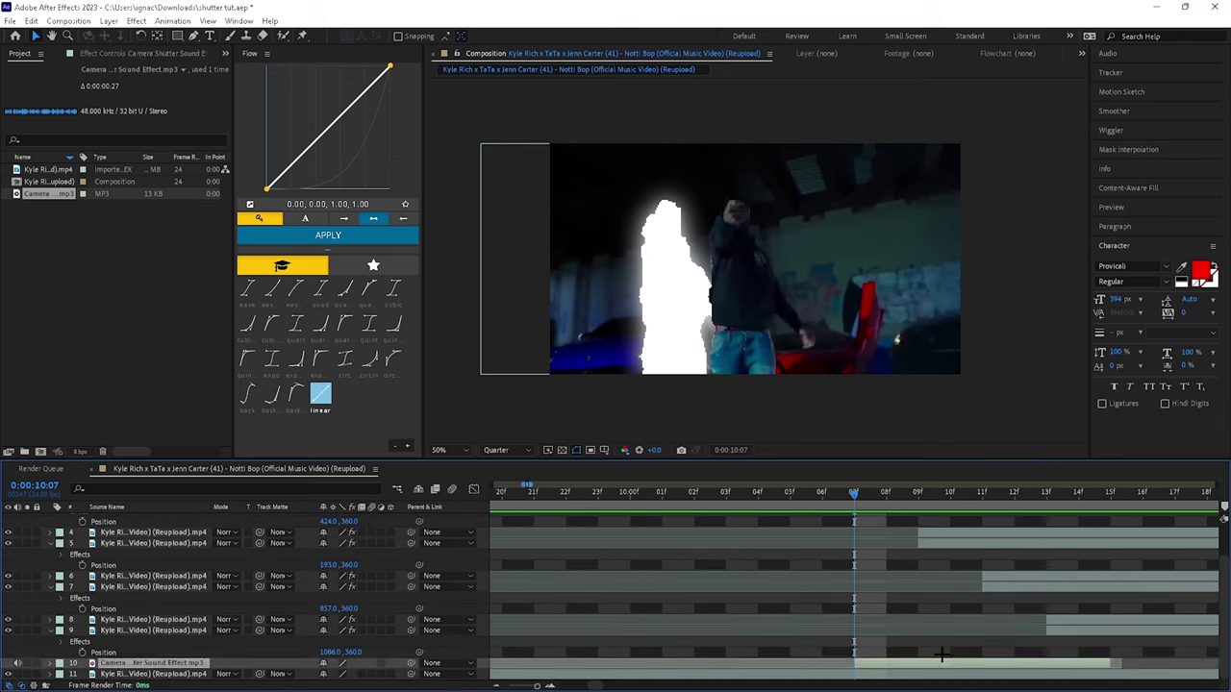
Step: Show the shutter sound's waveform and shift the clip earlier so its loudest part falls at 0:00:10:07
{"action": "key", "text": "l"}
{"action": "key", "text": "l"}
{"action": "left_click_drag", "start_coordinate": [968, 631], "coordinate": [856, 623]}
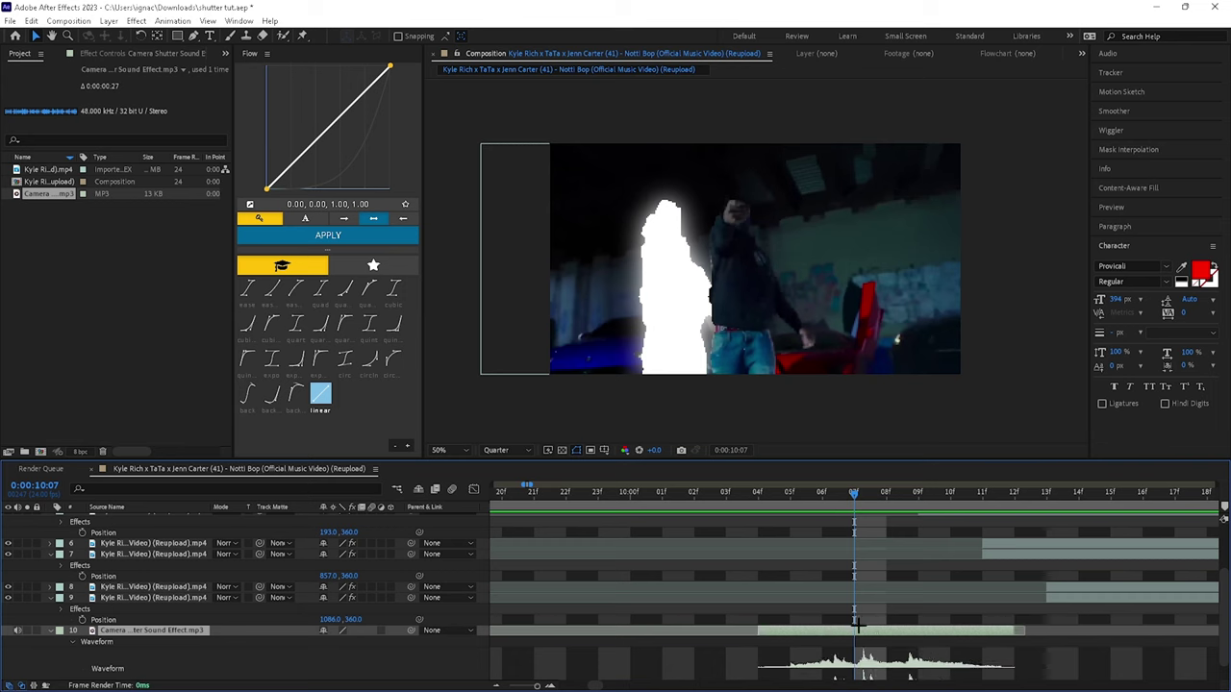
Step: Duplicate the shutter sound layer and shift the copy two frames later so its loudest part falls at 0:00:10:09
{"action": "key", "text": "Page_Down"}
{"action": "key", "text": "Page_Down"}
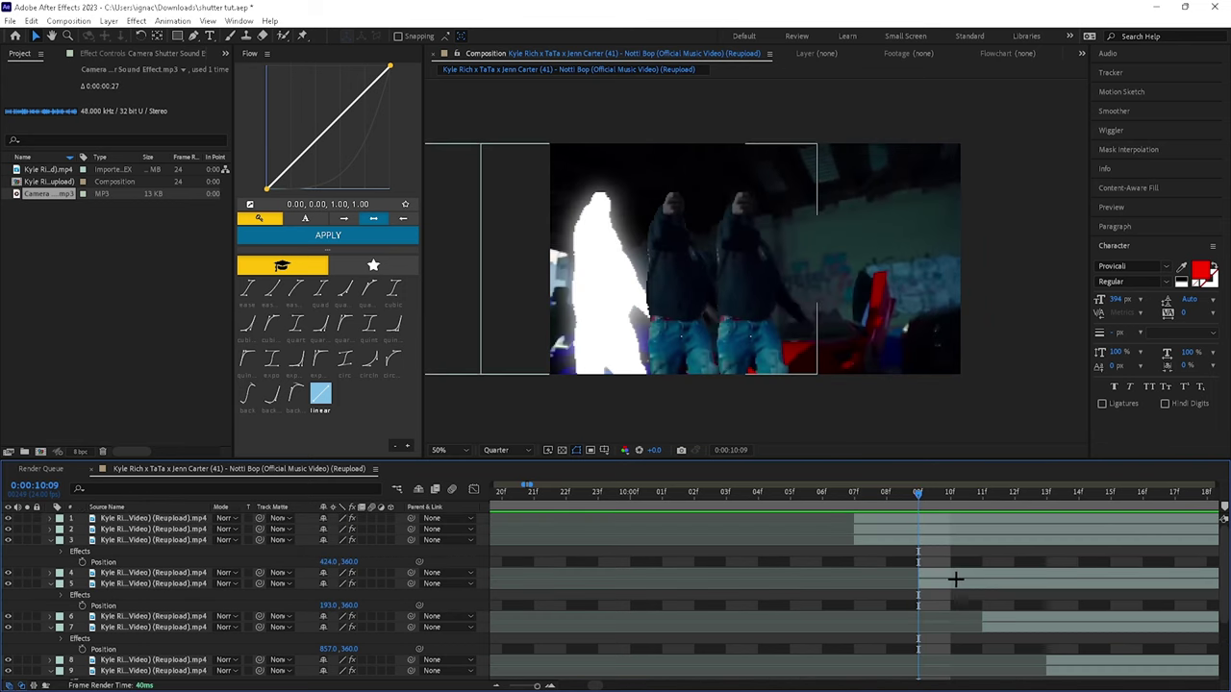
{"action": "scroll", "coordinate": [957, 579], "scroll_direction": "down", "scroll_amount": 1}
{"action": "key", "text": "ctrl+d"}
{"action": "left_click_drag", "start_coordinate": [888, 623], "coordinate": [952, 623]}
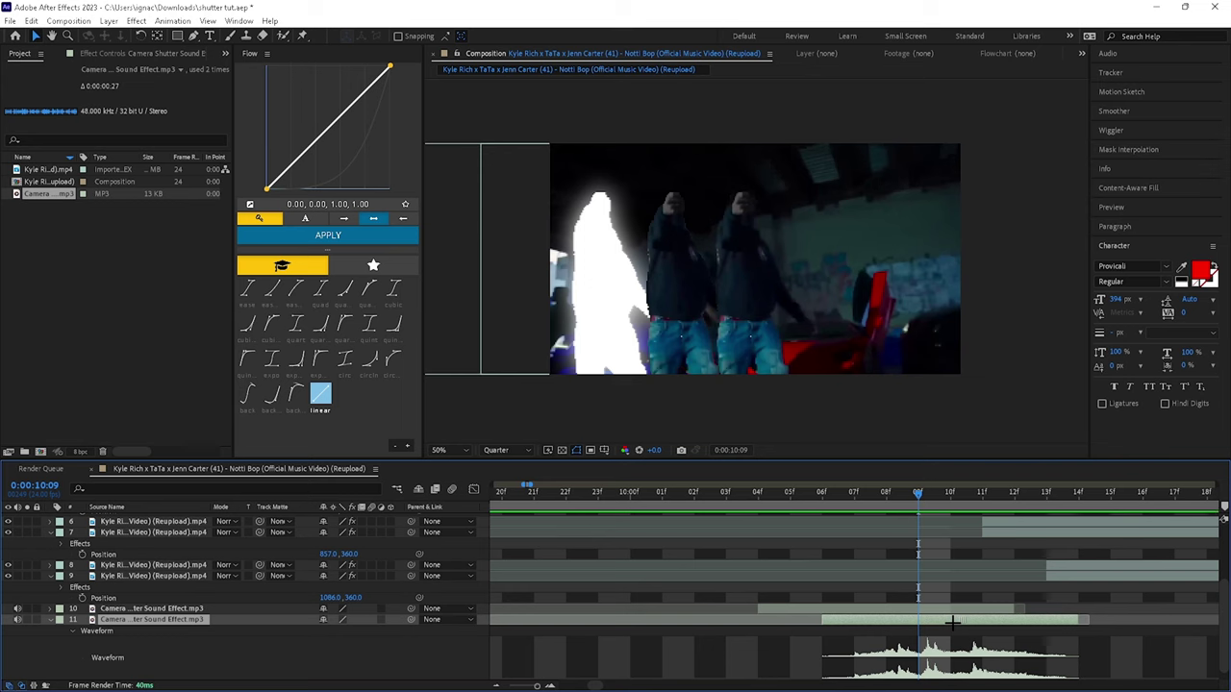
Step: Make a third shutter sound copy and shift it so its loudest part falls at 0:00:10:11
{"action": "key", "text": "Page_Down"}
{"action": "key", "text": "Page_Down"}
{"action": "key", "text": "ctrl+d"}
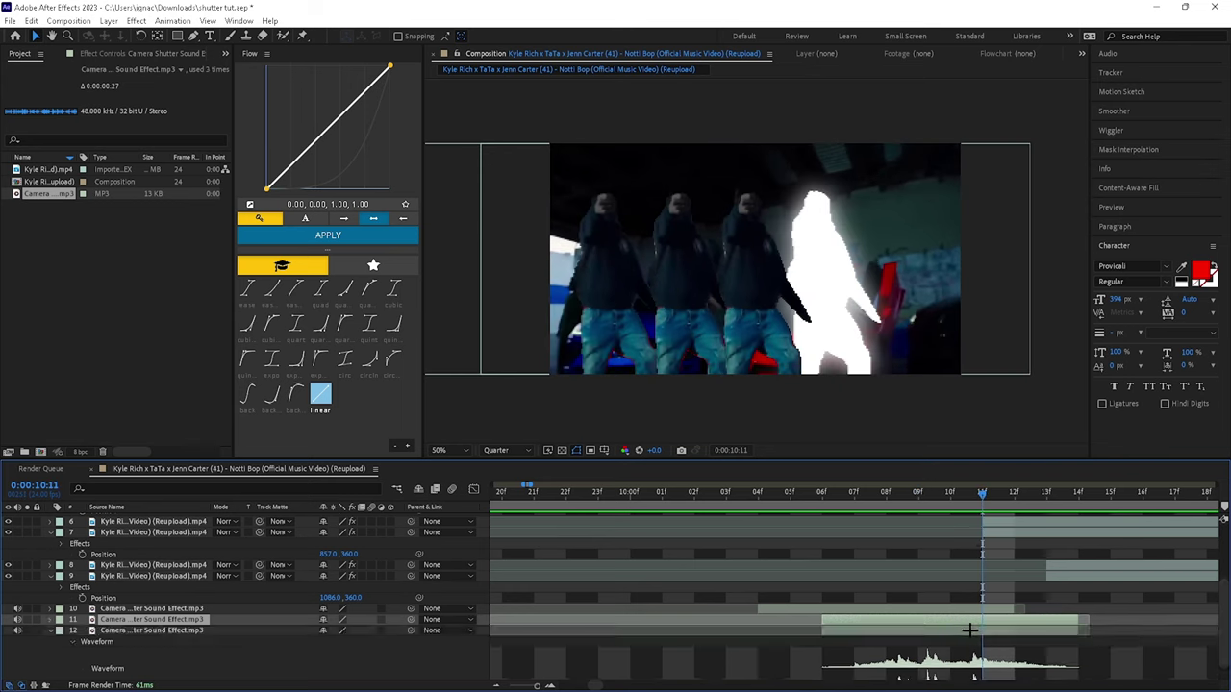
{"action": "left_click_drag", "start_coordinate": [984, 630], "coordinate": [1034, 629]}
Step: Make a fourth shutter sound copy with its loudest part aligned to 0:00:10:13 and save the project
{"action": "left_click_drag", "start_coordinate": [984, 495], "coordinate": [1056, 505]}
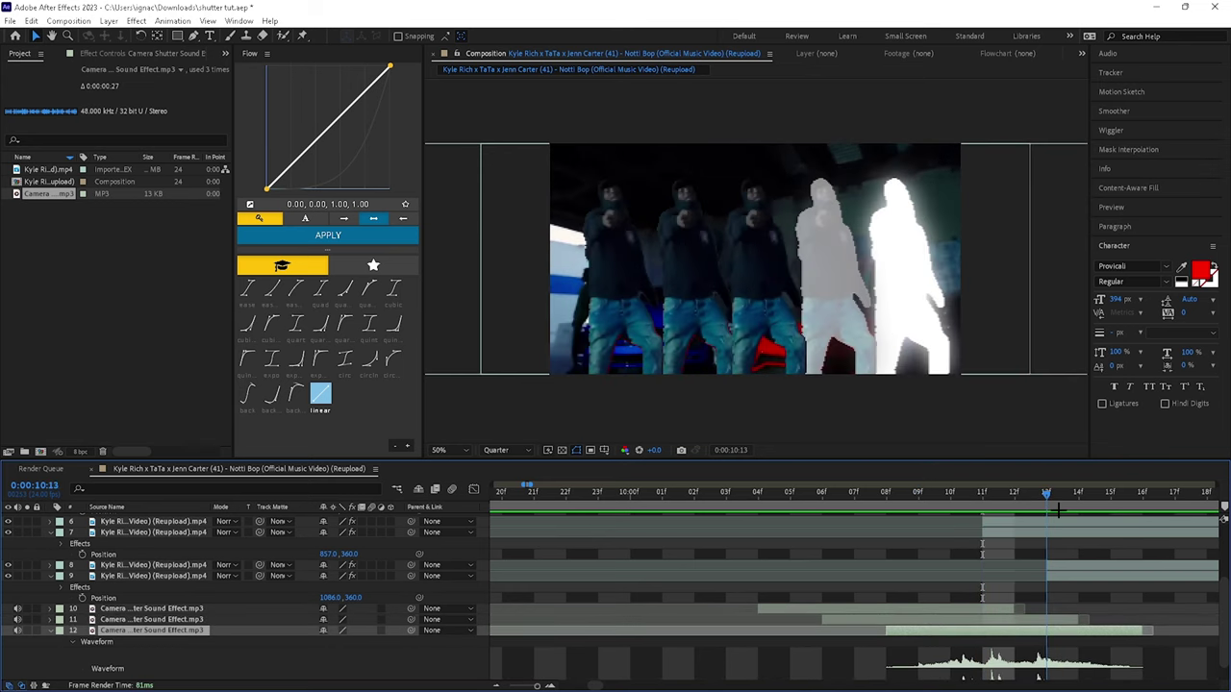
{"action": "key", "text": "ctrl+d"}
{"action": "left_click_drag", "start_coordinate": [1028, 643], "coordinate": [1085, 641]}
{"action": "key", "text": "ctrl+s"}
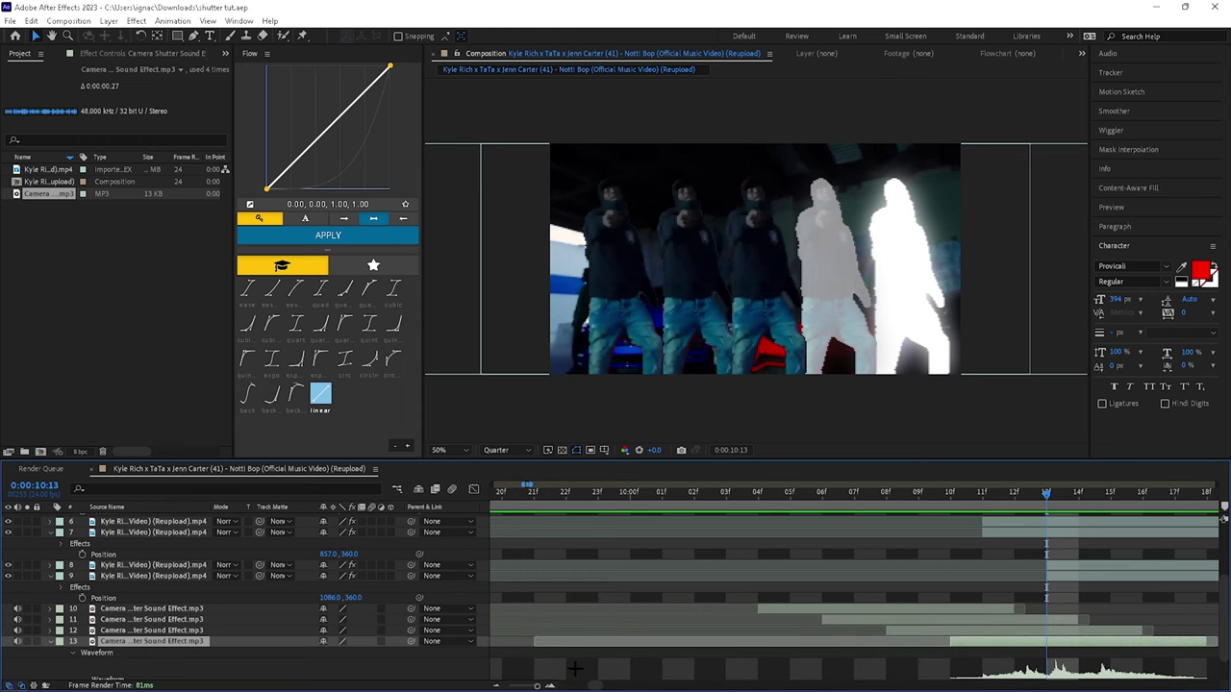
Step: Play back the shutter effect with the four staggered sound copies from 0:00:09:17
{"action": "left_click_drag", "start_coordinate": [536, 685], "coordinate": [534, 685]}
{"action": "scroll", "coordinate": [833, 603], "scroll_direction": "up", "scroll_amount": 2}
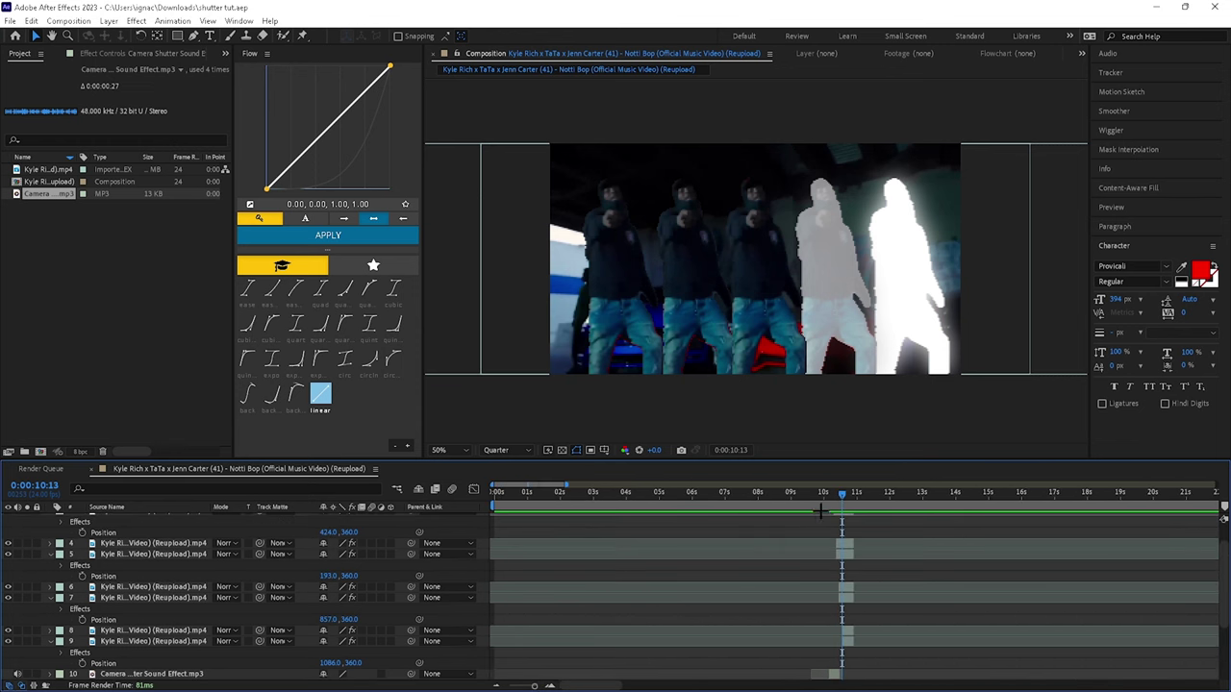
{"action": "left_click", "coordinate": [812, 495]}
{"action": "key", "text": "space"}
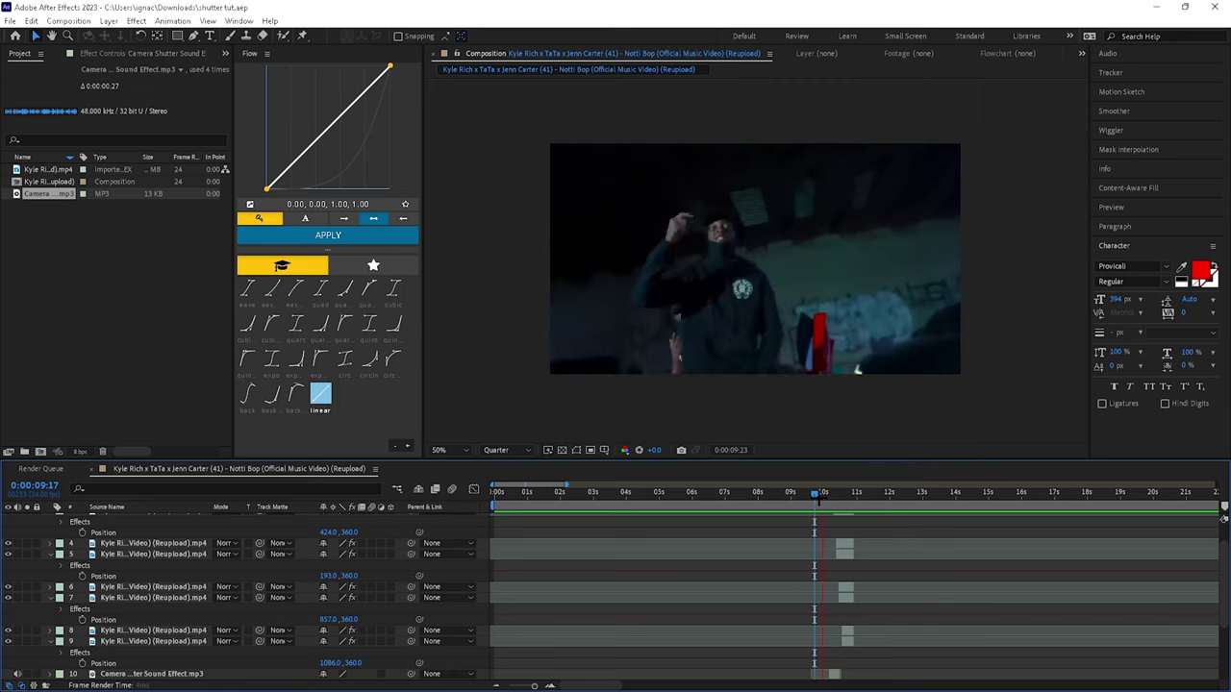
{"action": "key", "text": "space"}
Step: Select the base video layer 14 and replay the flashes and shutter sounds from 0:00:09:16
{"action": "scroll", "coordinate": [884, 567], "scroll_direction": "down", "scroll_amount": 3}
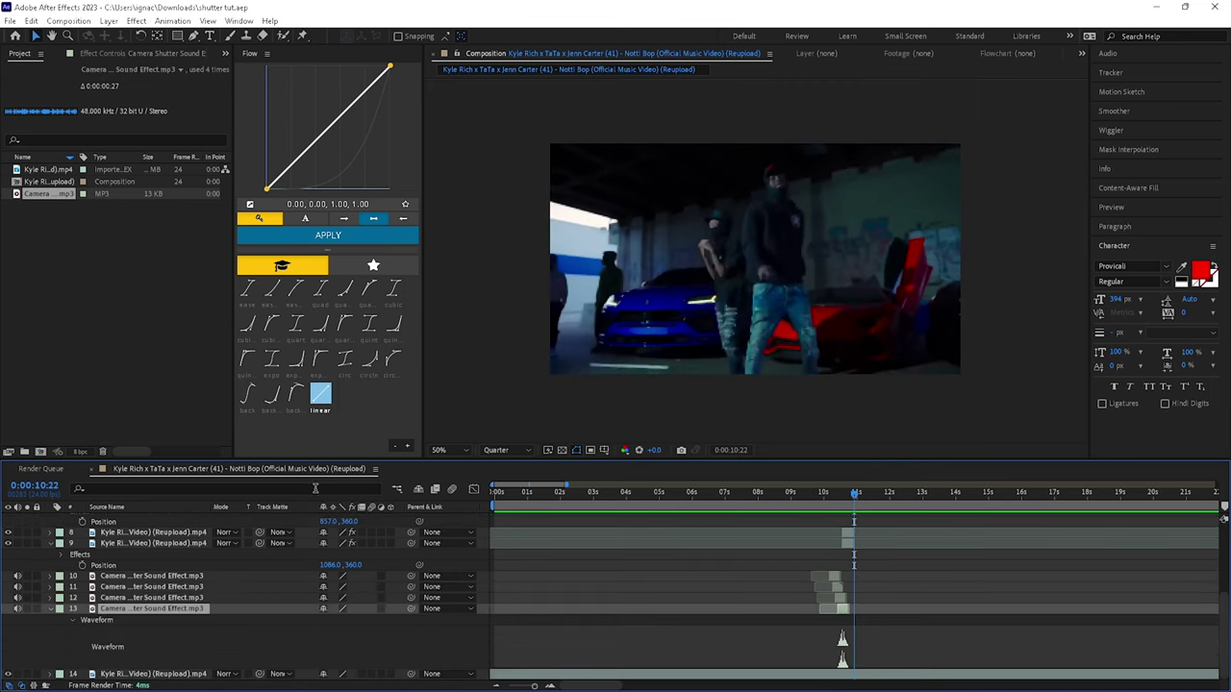
{"action": "left_click", "coordinate": [364, 673]}
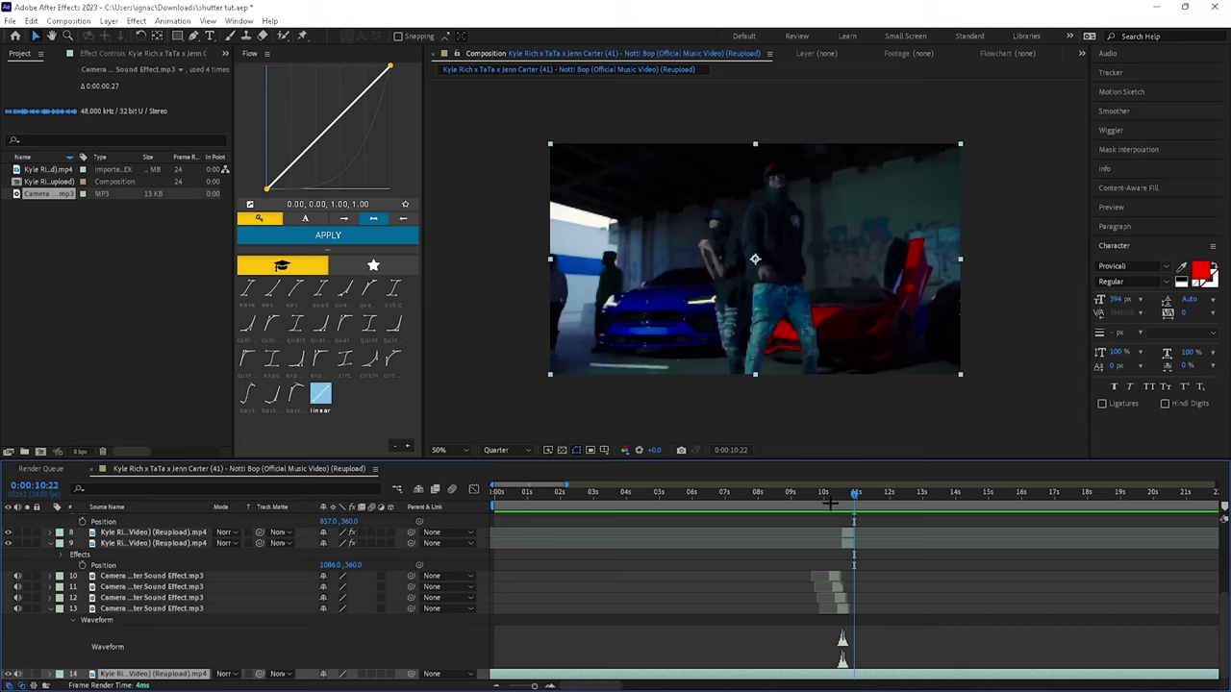
{"action": "mouse_move", "coordinate": [823, 491]}
{"action": "left_mouse_down"}
{"action": "mouse_move", "coordinate": [836, 493]}
{"action": "mouse_move", "coordinate": [813, 492]}
{"action": "left_mouse_up"}
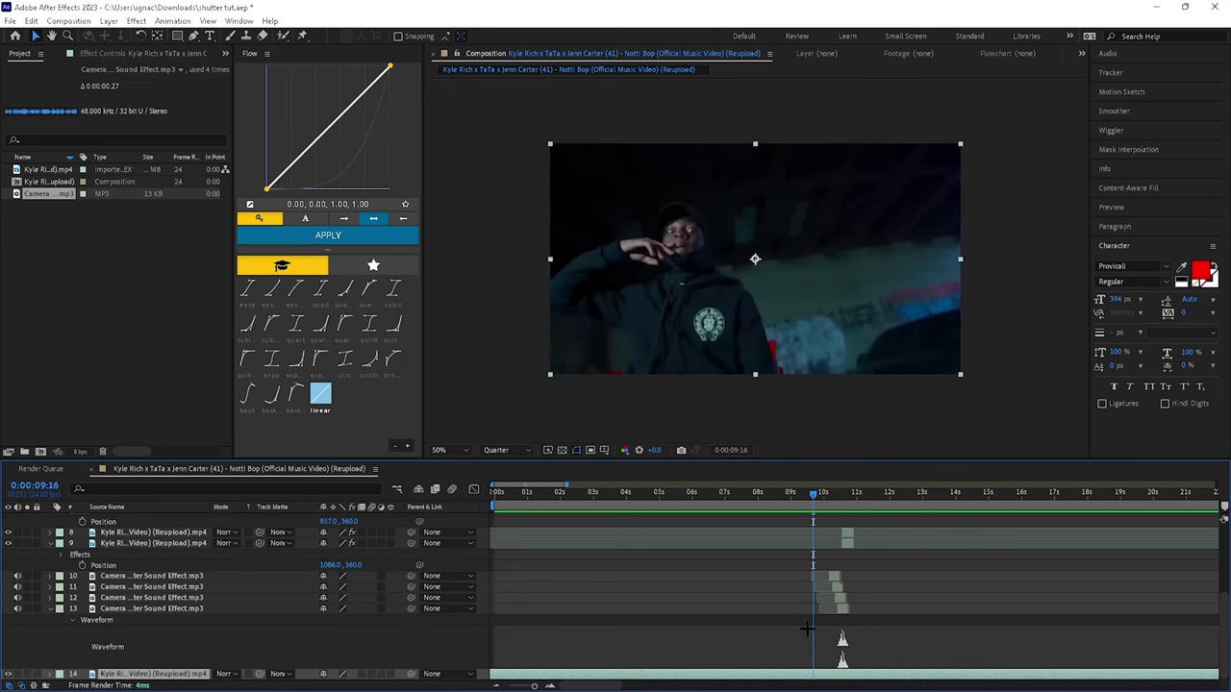
{"action": "scroll", "coordinate": [839, 574], "scroll_direction": "up", "scroll_amount": 2}
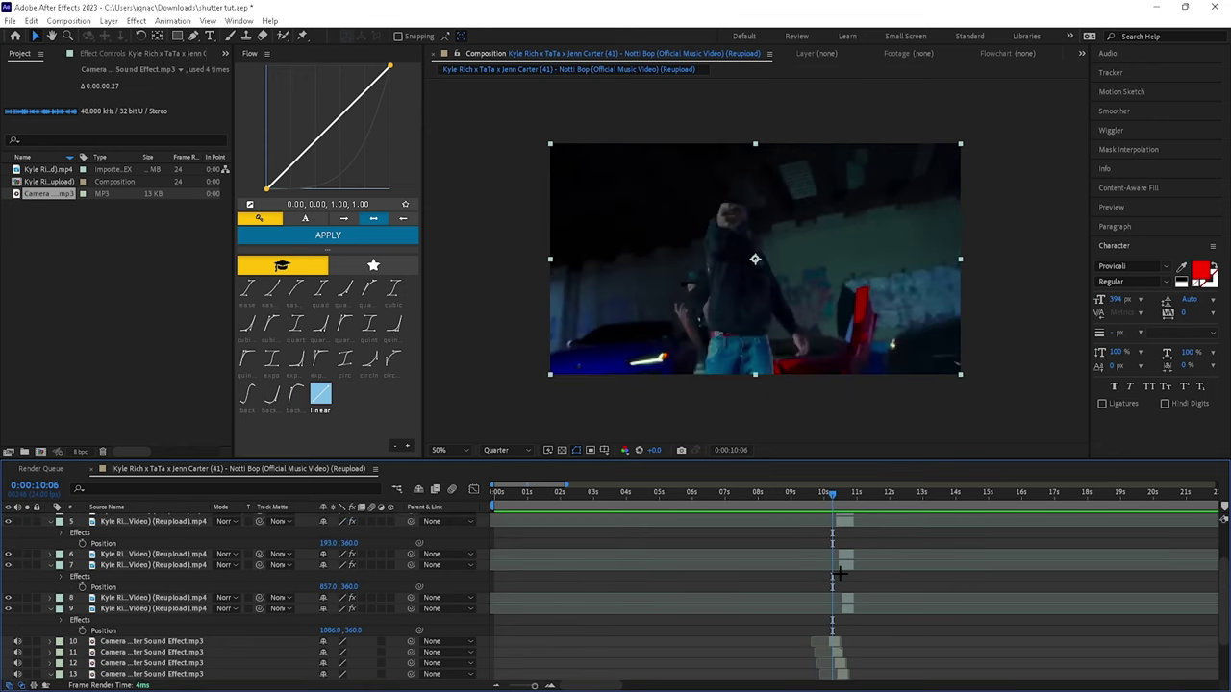
{"action": "scroll", "coordinate": [873, 573], "scroll_direction": "up", "scroll_amount": 3}
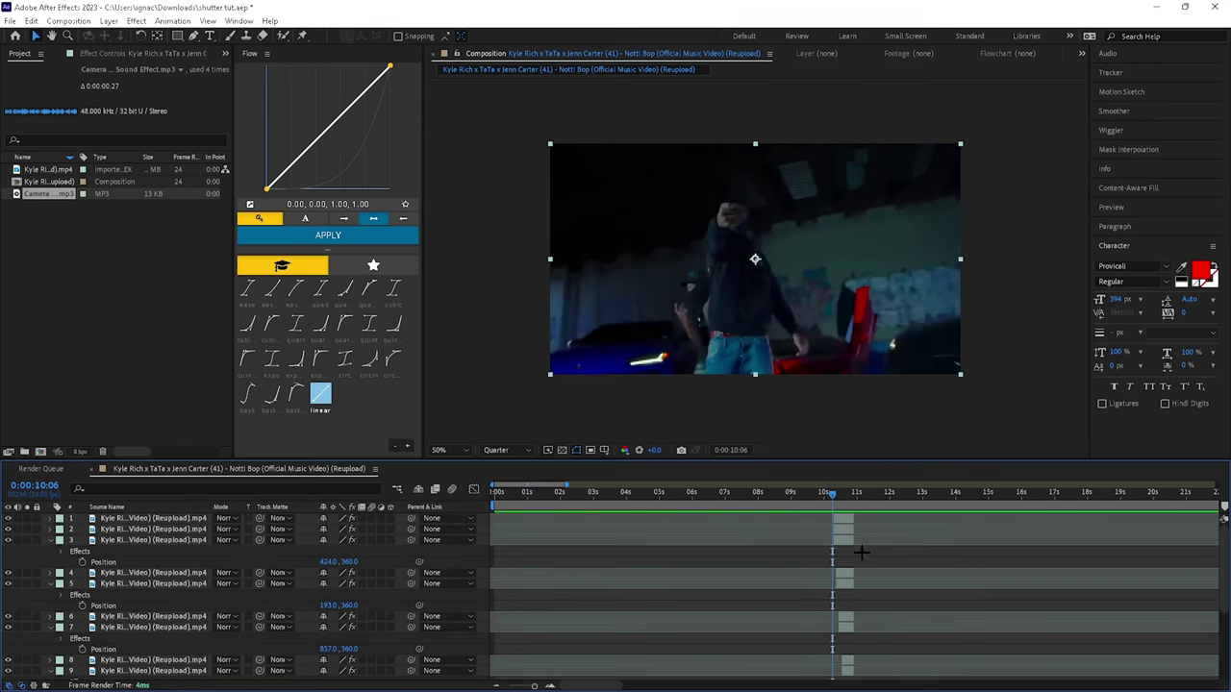
{"action": "mouse_move", "coordinate": [833, 498]}
{"action": "left_mouse_down"}
{"action": "mouse_move", "coordinate": [853, 497]}
{"action": "mouse_move", "coordinate": [813, 497]}
{"action": "left_mouse_up"}
{"action": "scroll", "coordinate": [845, 551], "scroll_direction": "down", "scroll_amount": 3}
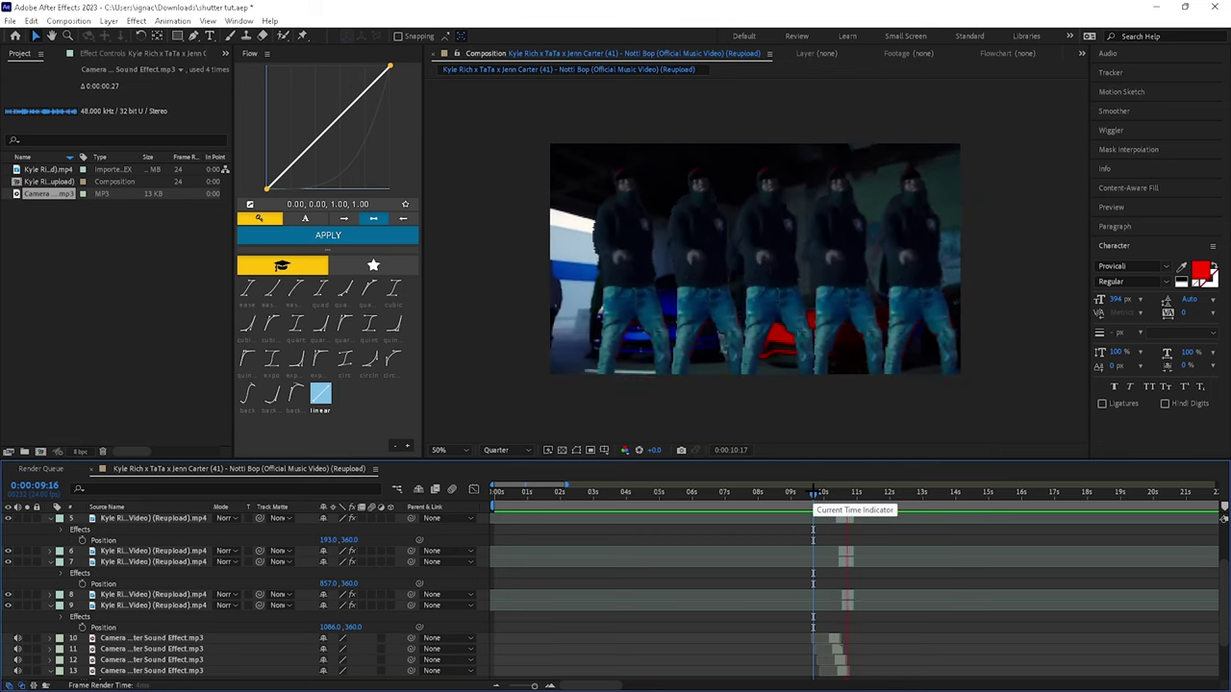
Step: Examine the flash at 0:00:10:12 alongside the closer view of the staggered subject layers
{"action": "left_click_drag", "start_coordinate": [813, 493], "coordinate": [839, 491]}
{"action": "scroll", "coordinate": [850, 519], "scroll_direction": "up", "scroll_amount": 3}
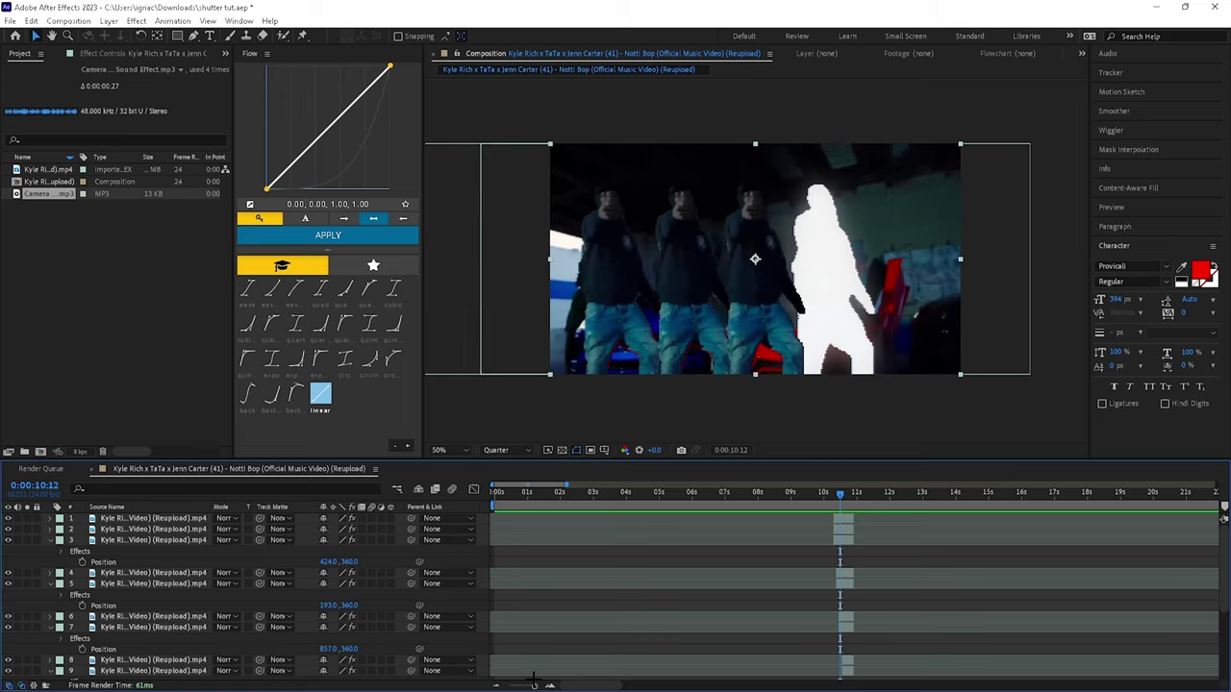
{"action": "mouse_move", "coordinate": [534, 685]}
{"action": "left_mouse_down"}
{"action": "mouse_move", "coordinate": [516, 686]}
{"action": "mouse_move", "coordinate": [536, 685]}
{"action": "left_mouse_up"}
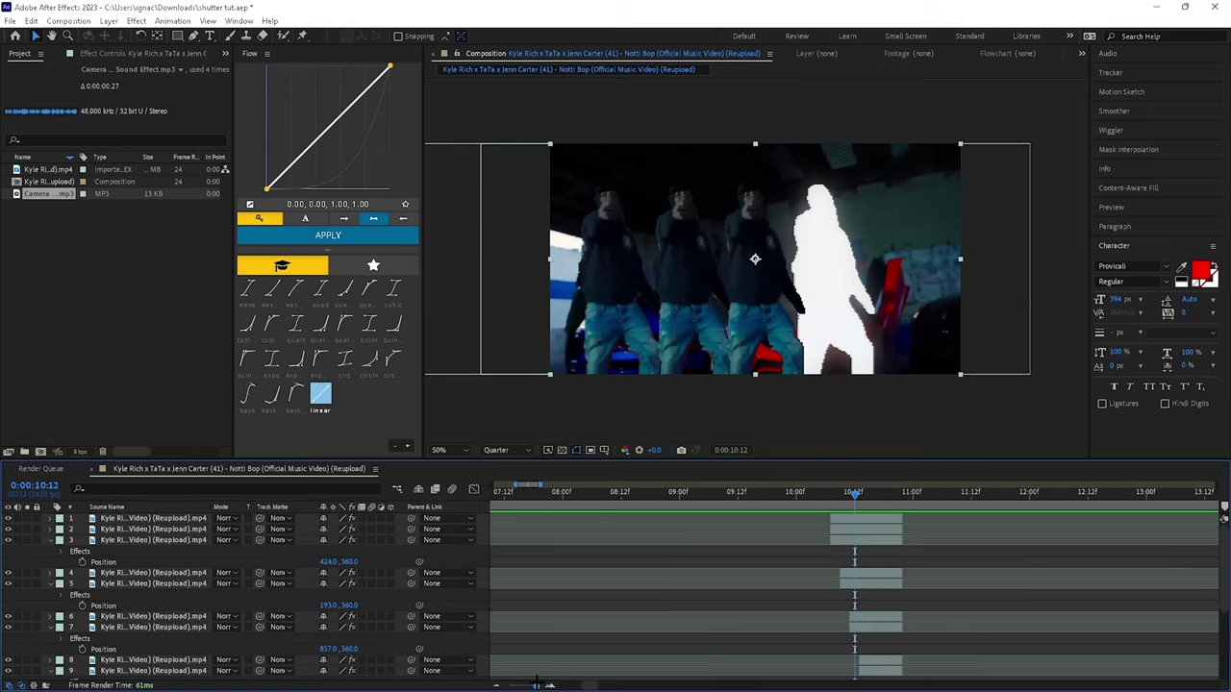